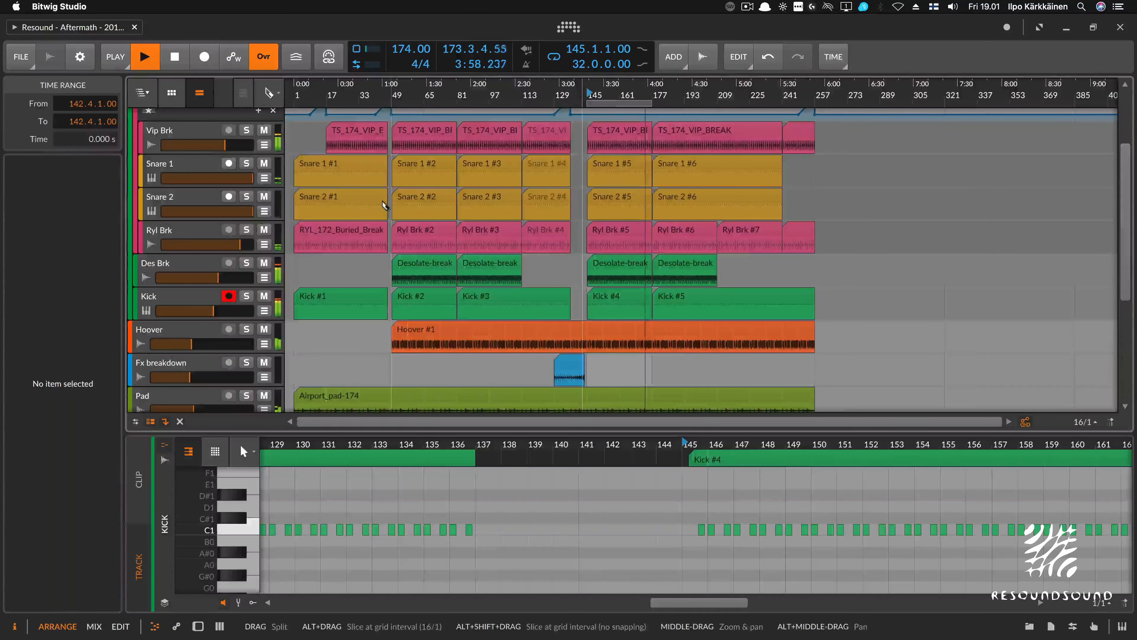
{"action": "scroll", "coordinate": [592, 206], "scroll_direction": "down", "scroll_amount": 6}
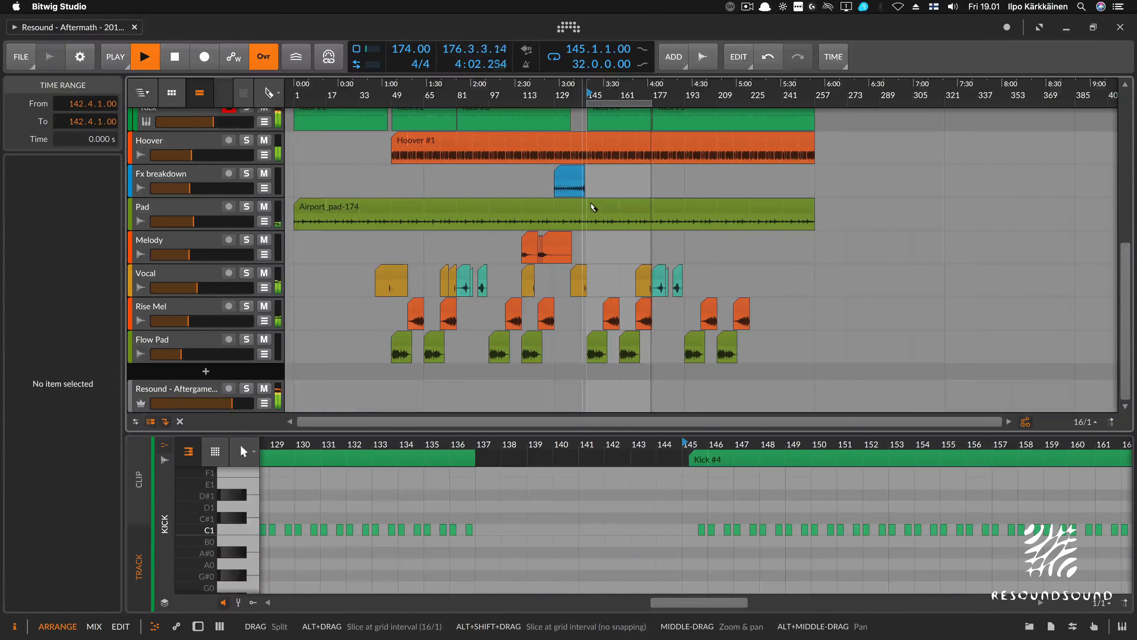
{"action": "scroll", "coordinate": [600, 224], "scroll_direction": "up", "scroll_amount": 6}
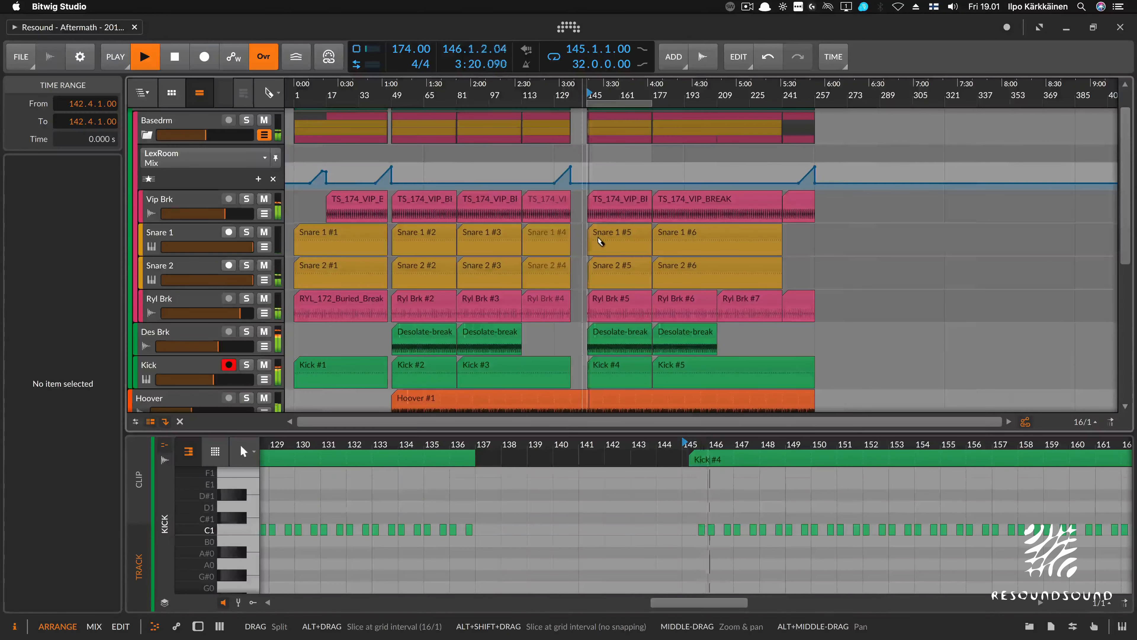
{"action": "scroll", "coordinate": [607, 242], "scroll_direction": "up", "scroll_amount": 1}
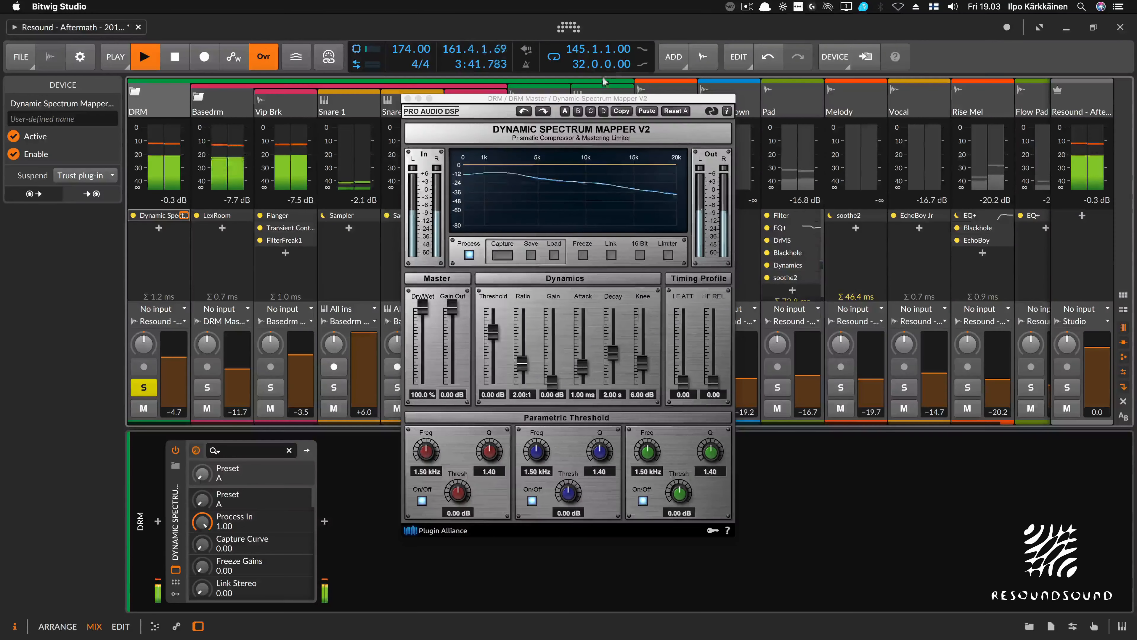
Capture the playing drum group's spectrum as the threshold curve in Dynamic Spectrum Mapper, with threshold at -3 dB and gain at 1.5 dB
{"action": "left_click_drag", "start_coordinate": [599, 98], "coordinate": [578, 112]}
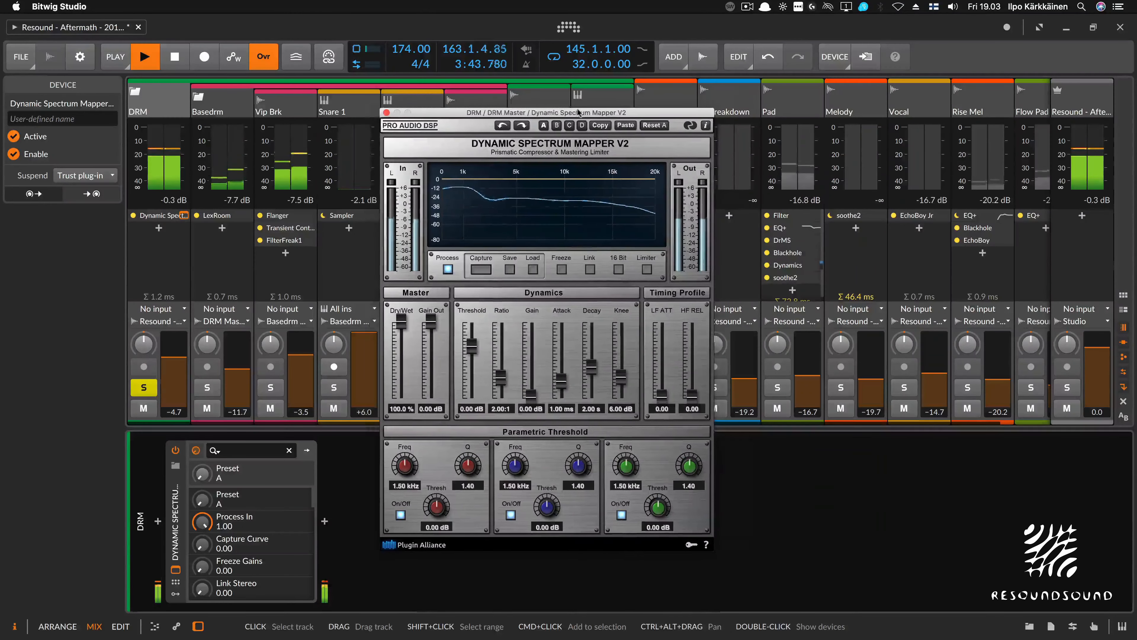
{"action": "left_click", "coordinate": [481, 269]}
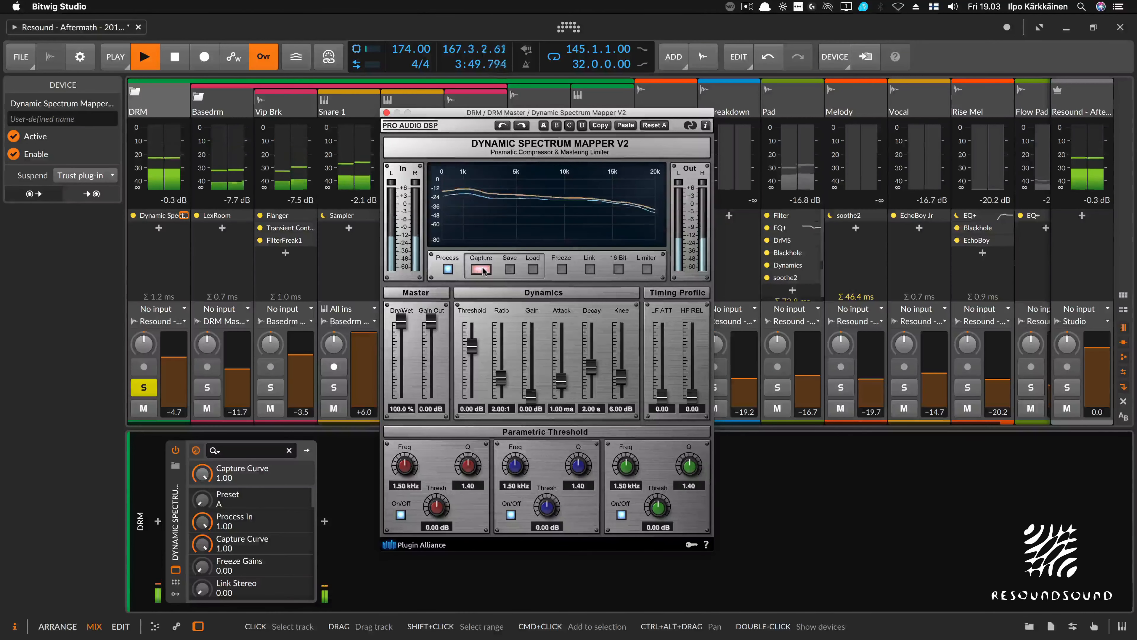
{"action": "left_click", "coordinate": [481, 269]}
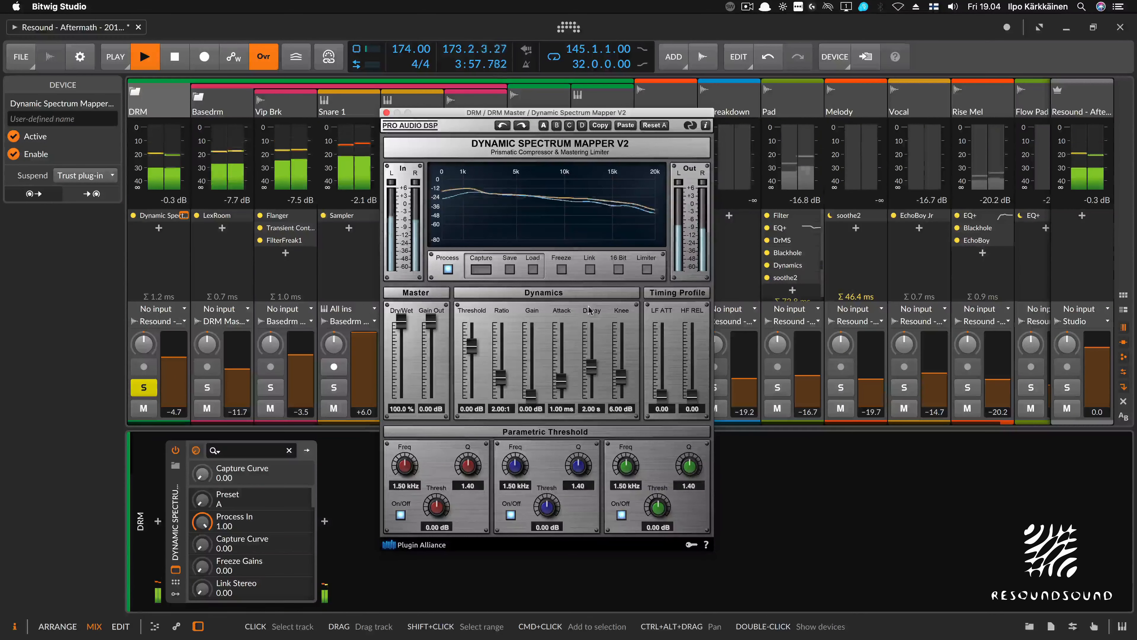
{"action": "left_click_drag", "start_coordinate": [531, 394], "coordinate": [532, 390]}
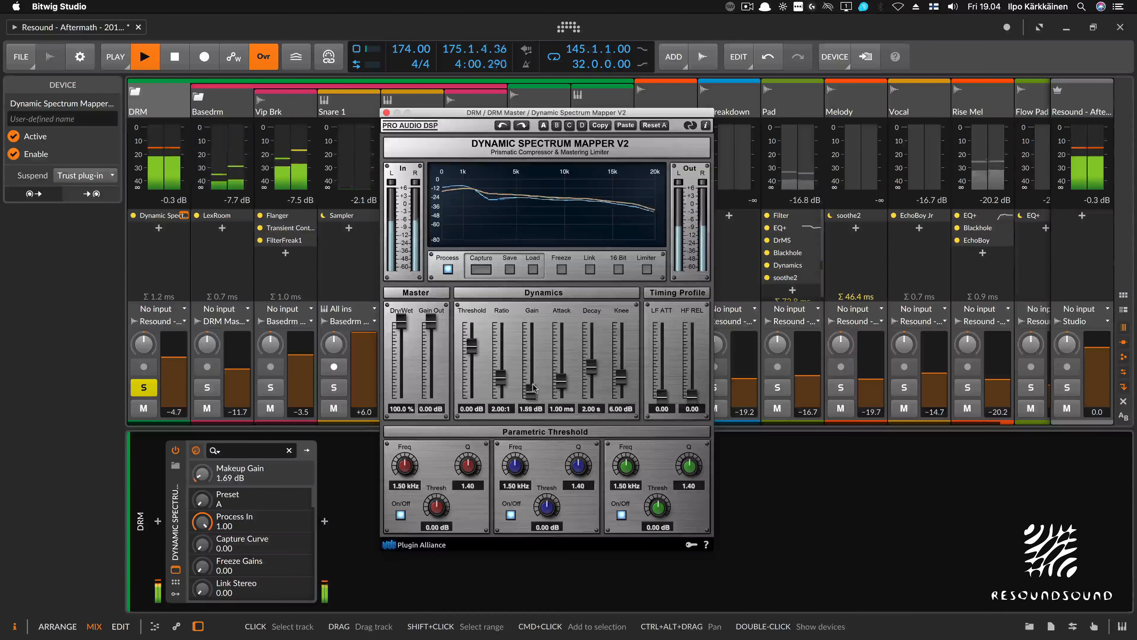
{"action": "left_click", "coordinate": [483, 270]}
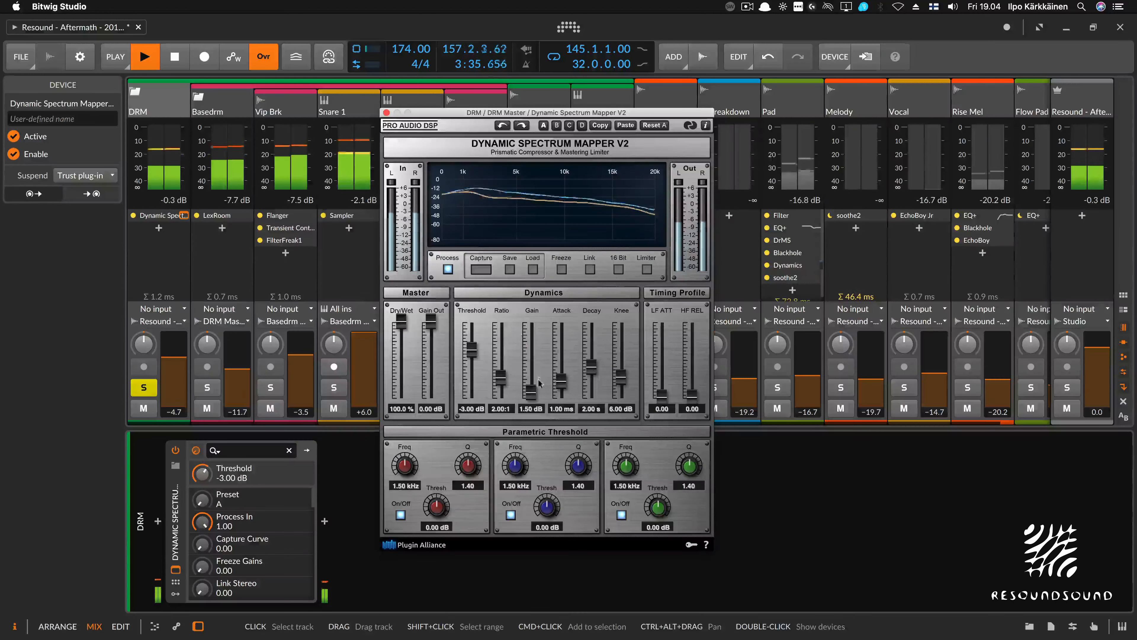
Set threshold to -10.3 dB, ratio 3:1, gain 9 dB, attack 35.4 ms and decay 200 ms, enable the limiter, and compare with processing bypassed
{"action": "left_click_drag", "start_coordinate": [540, 383], "coordinate": [565, 362]}
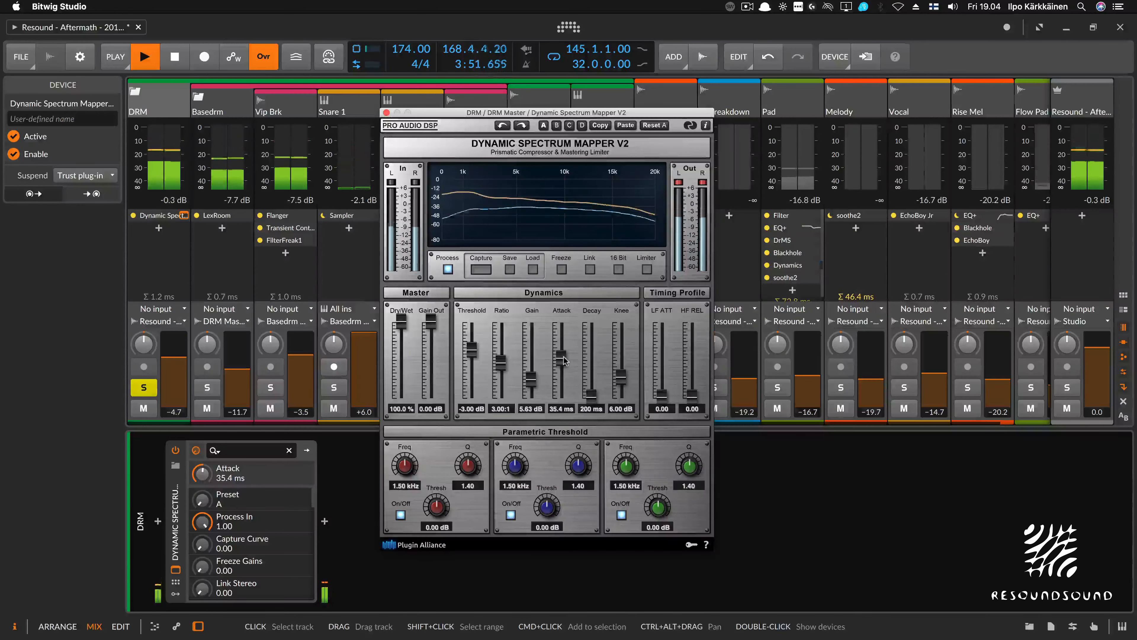
{"action": "left_click_drag", "start_coordinate": [531, 381], "coordinate": [532, 379]}
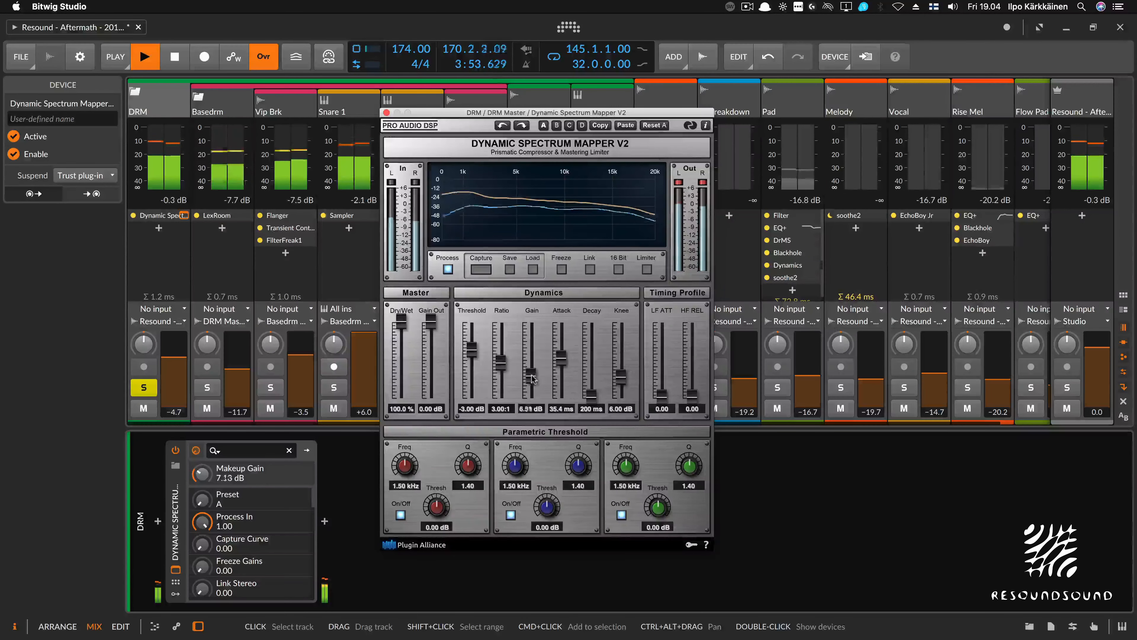
{"action": "left_click", "coordinate": [648, 269]}
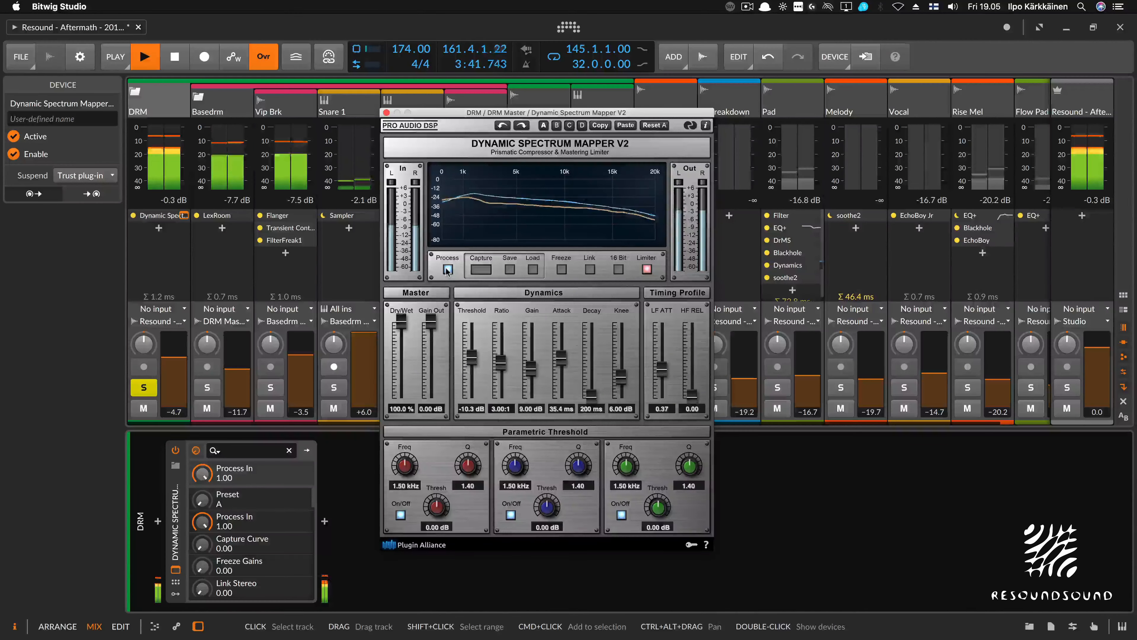
{"action": "left_click", "coordinate": [448, 269]}
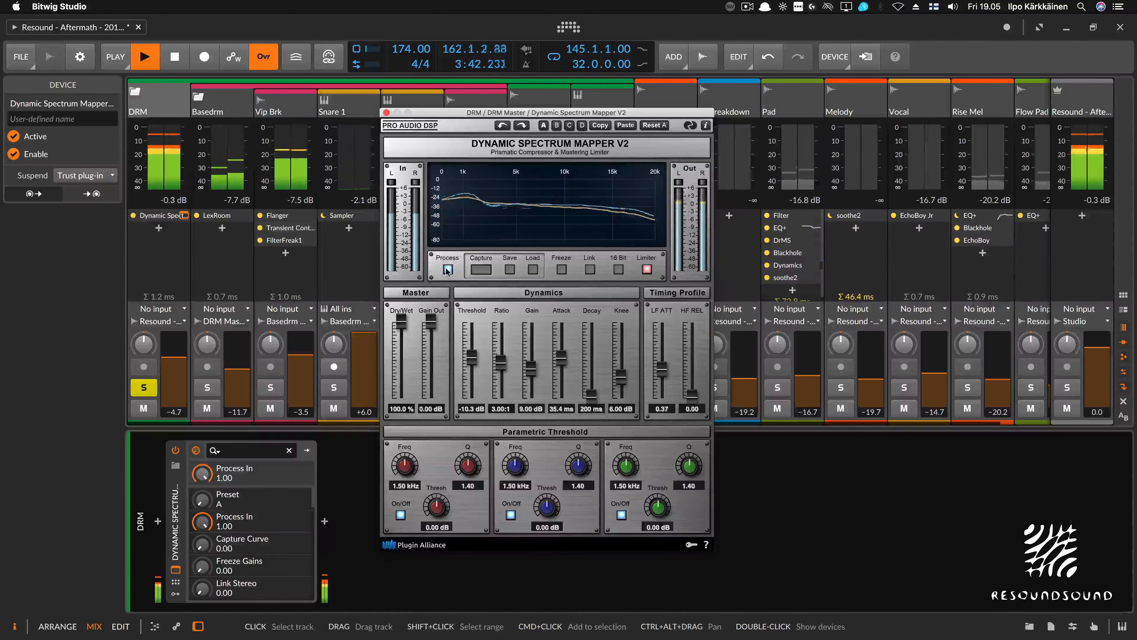
{"action": "left_click", "coordinate": [448, 269]}
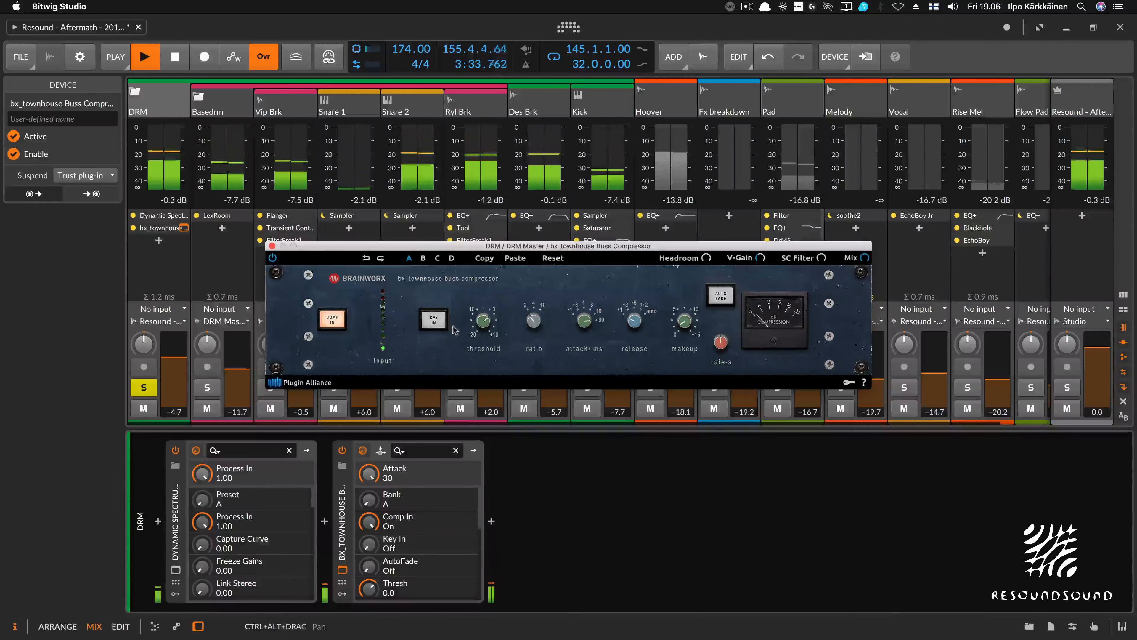
Set the bx_townhouse Buss Compressor's makeup to +0.7 dB and threshold to +1.9, and toggle its compression to compare
{"action": "right_click", "coordinate": [686, 327]}
{"action": "key", "text": "Escape"}
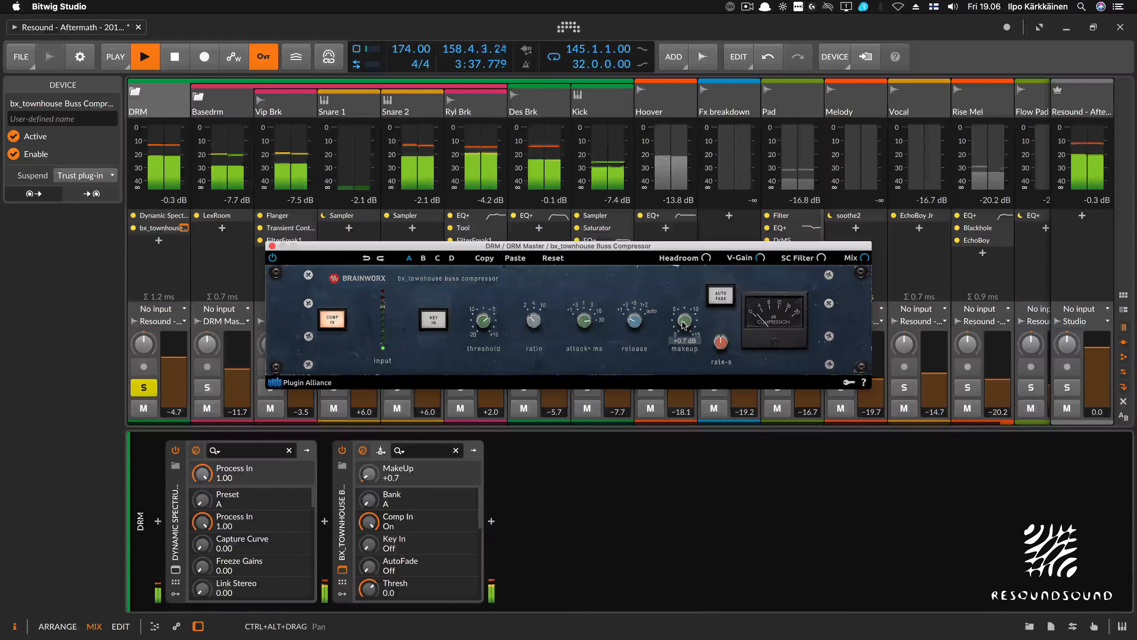
{"action": "mouse_move", "coordinate": [586, 324]}
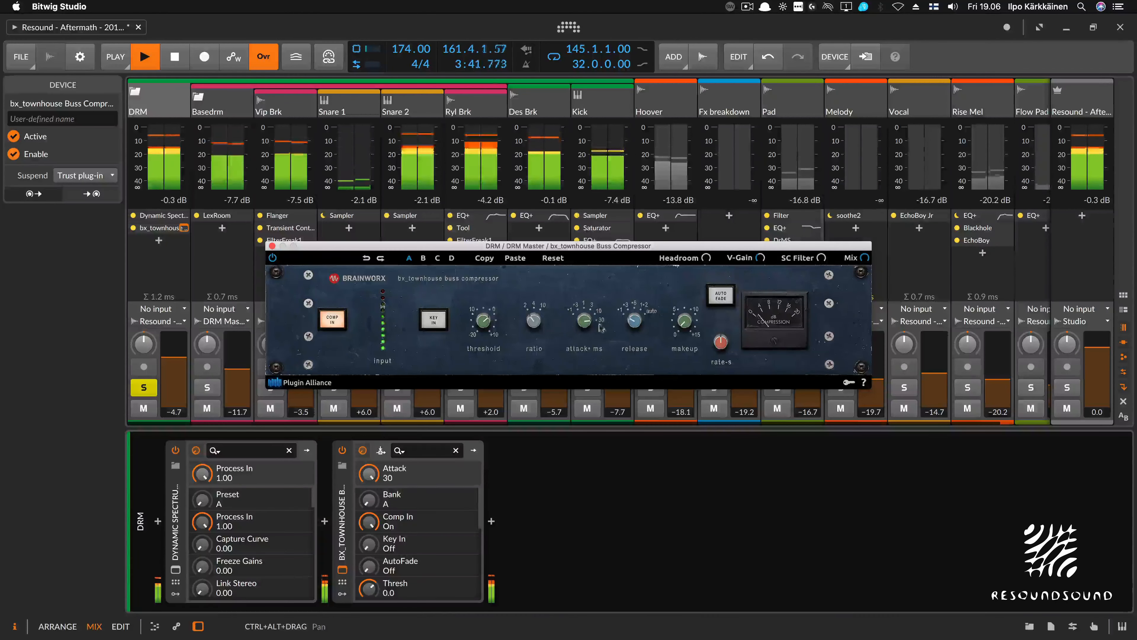
{"action": "left_click_drag", "start_coordinate": [491, 321], "coordinate": [492, 316]}
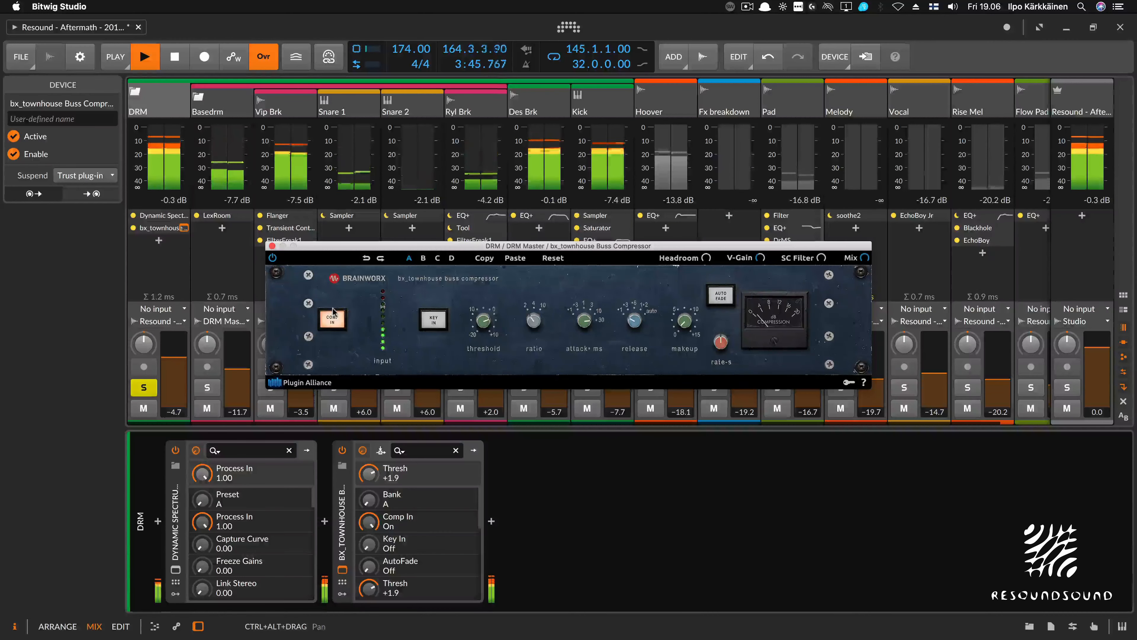
{"action": "left_click", "coordinate": [332, 322]}
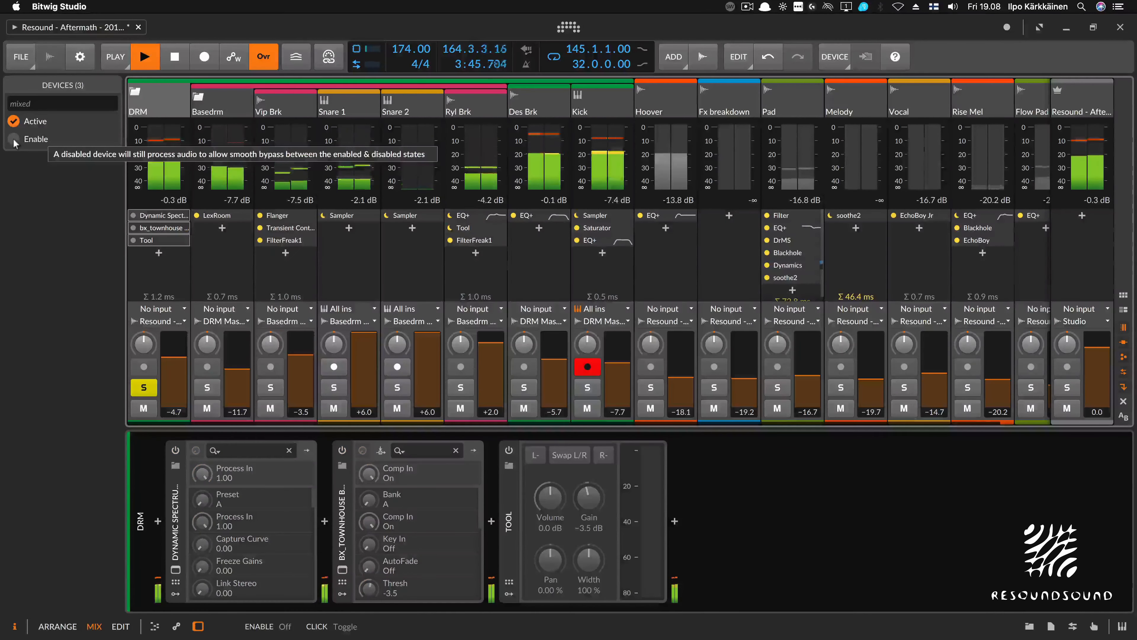
Re-enable the three devices on the DRM group together and save the project
{"action": "left_click", "coordinate": [14, 140]}
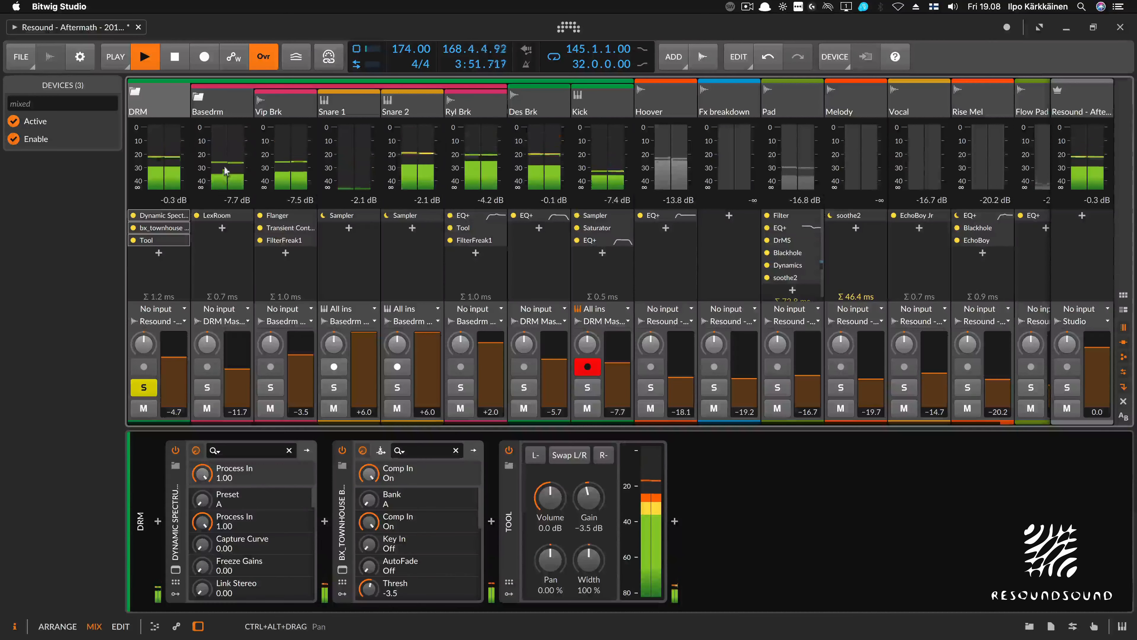
{"action": "key", "text": "super+s"}
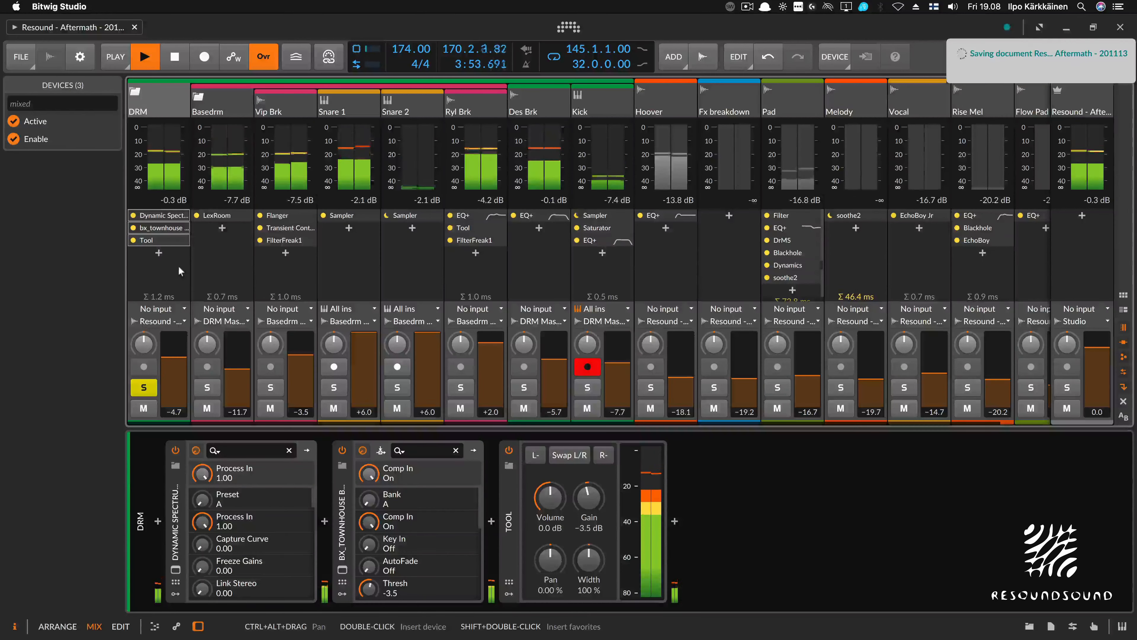
Find and insert the Limitless limiter after the Tool device on the DRM group
{"action": "left_click", "coordinate": [160, 254]}
{"action": "type", "text": "limi"}
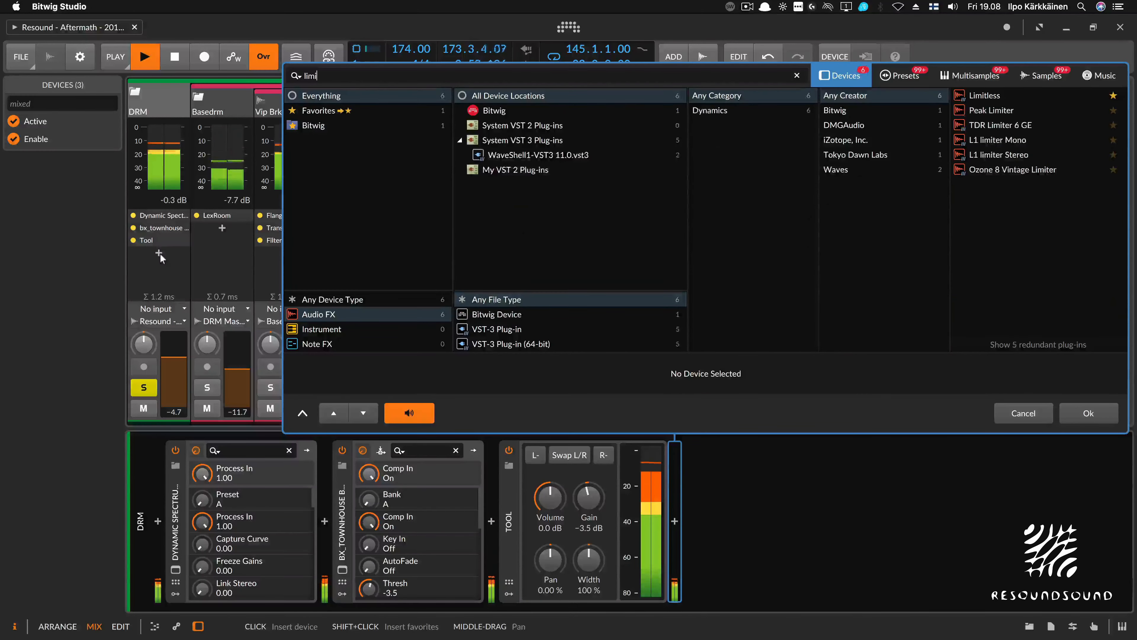
{"action": "key", "text": "Down"}
{"action": "key", "text": "Up"}
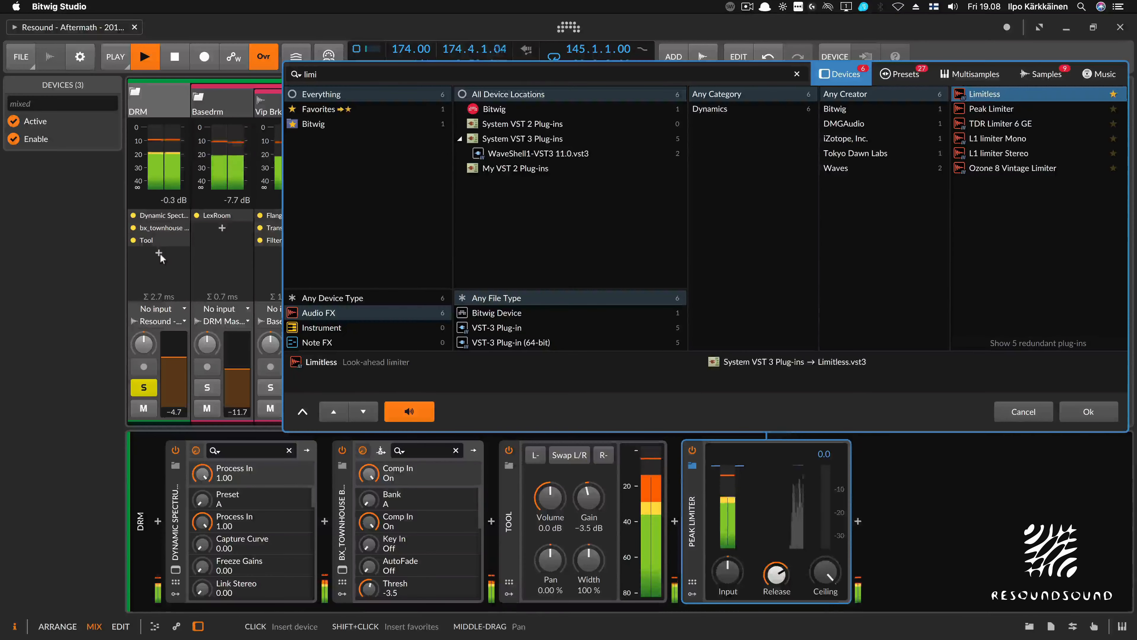
{"action": "key", "text": "Return"}
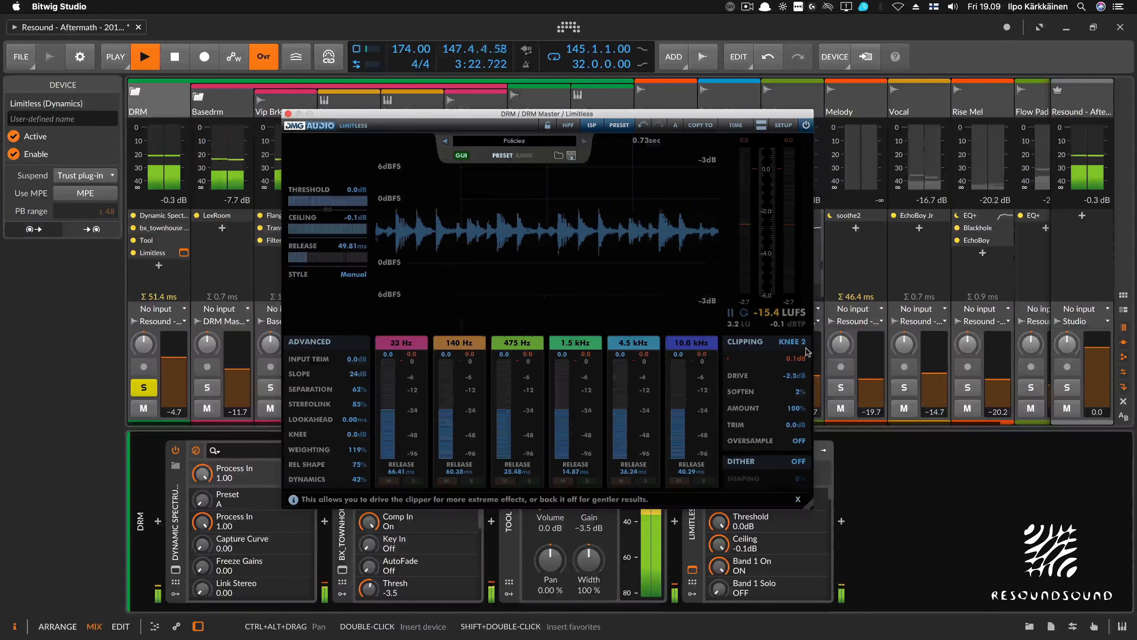
Set the limiter's clipping shape to KNEE 2 with a drive of 4.5 dB
{"action": "left_click_drag", "start_coordinate": [808, 341], "coordinate": [807, 309]}
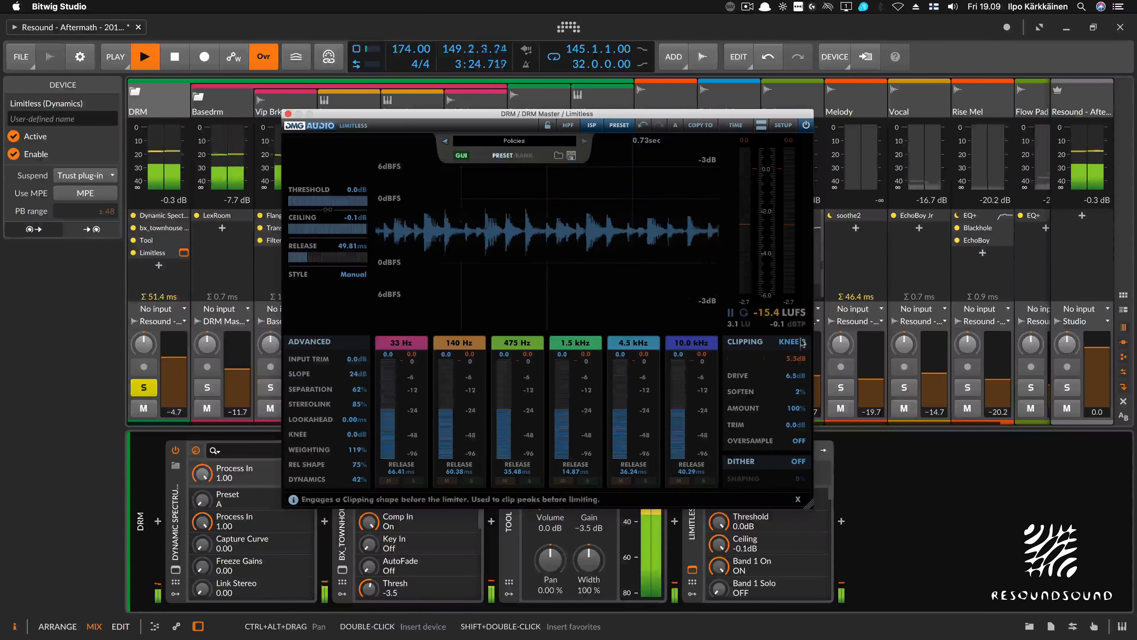
{"action": "left_click", "coordinate": [793, 342]}
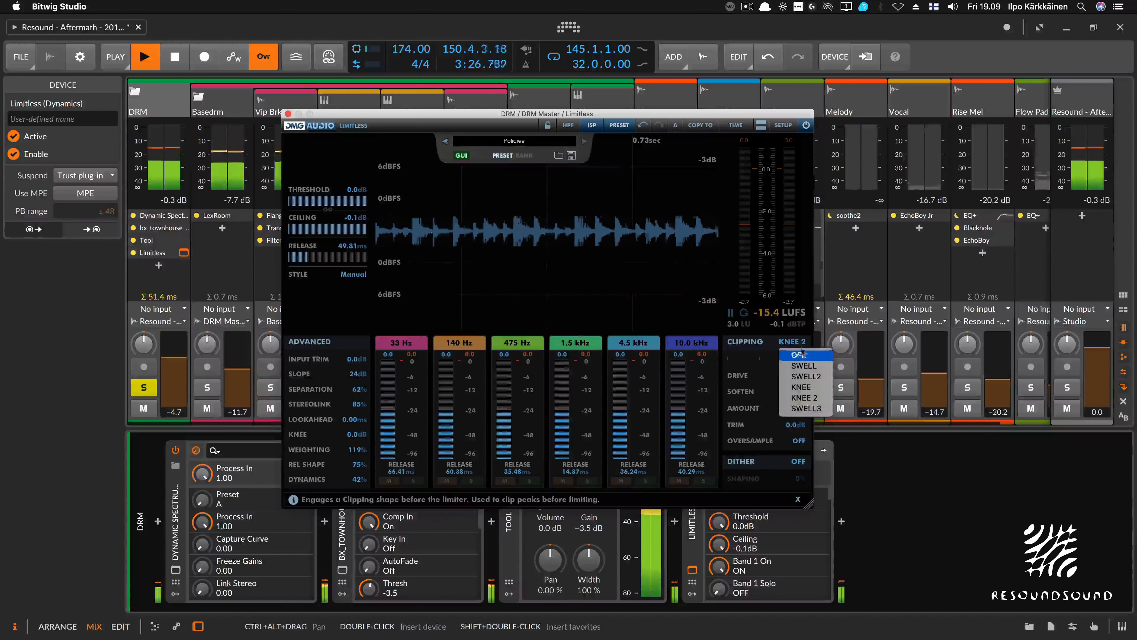
{"action": "left_click", "coordinate": [802, 398]}
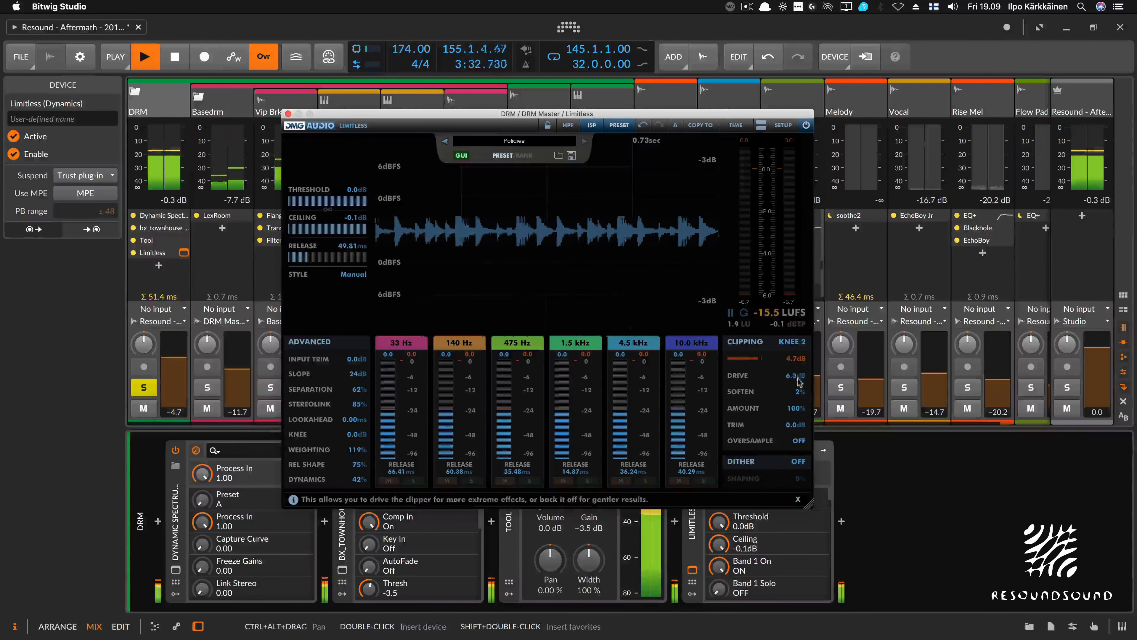
{"action": "scroll", "coordinate": [800, 381], "scroll_direction": "down", "scroll_amount": 3}
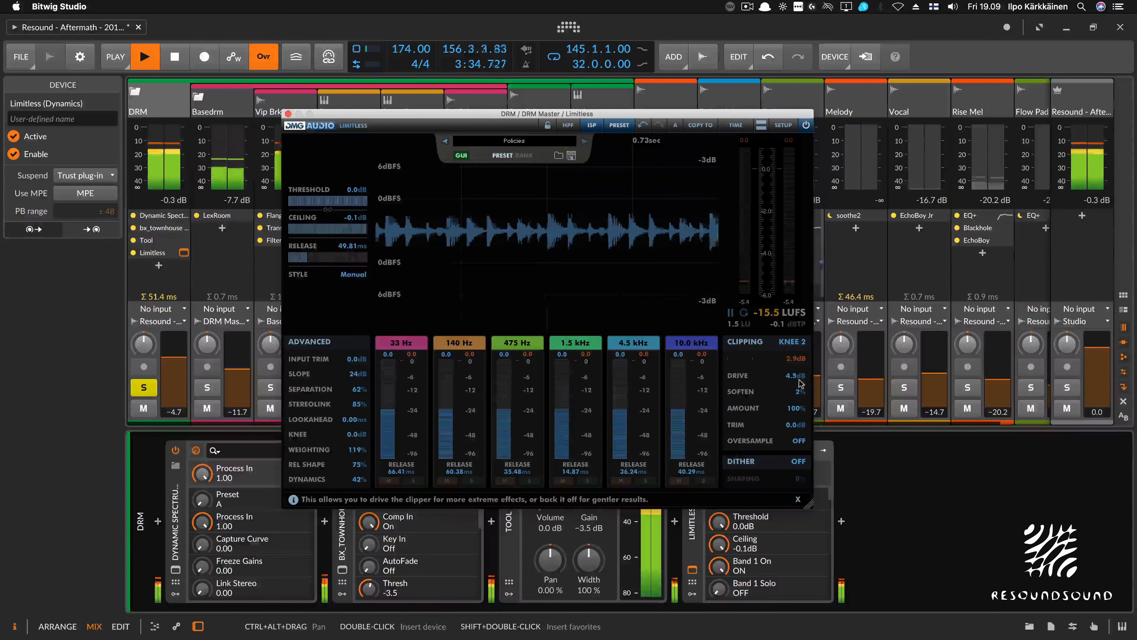
Link the limiter's threshold and ceiling, lower the threshold to -4.7 dB, set Dynamics to 0%, and close the plug-in window
{"action": "left_click", "coordinate": [330, 210]}
{"action": "scroll", "coordinate": [330, 203], "scroll_direction": "down", "scroll_amount": 8}
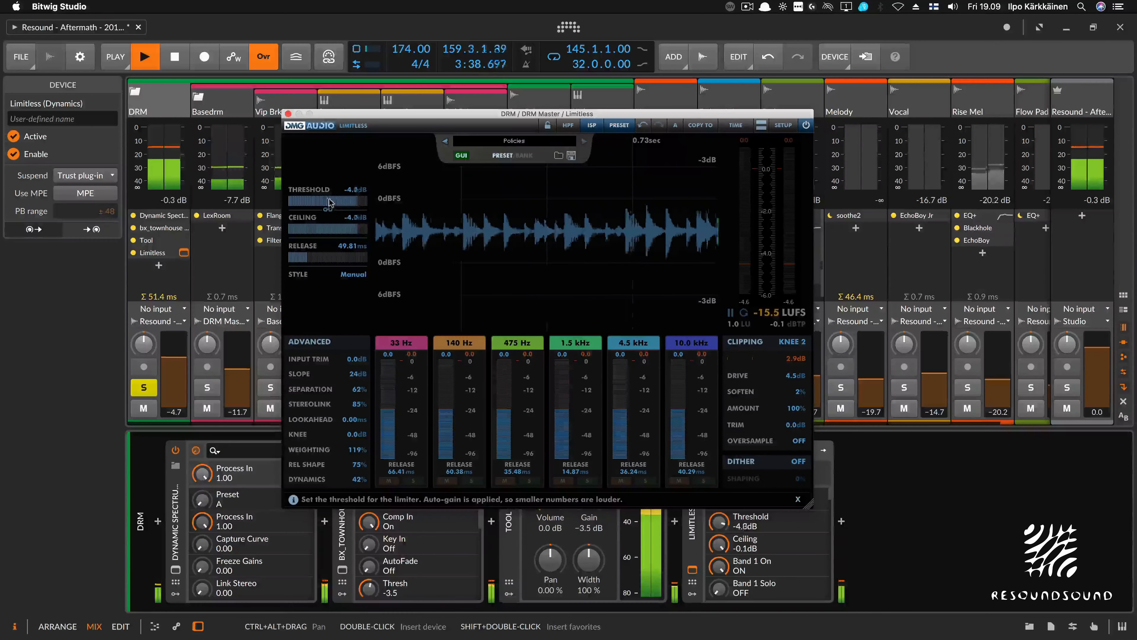
{"action": "left_click_drag", "start_coordinate": [326, 202], "coordinate": [331, 202]}
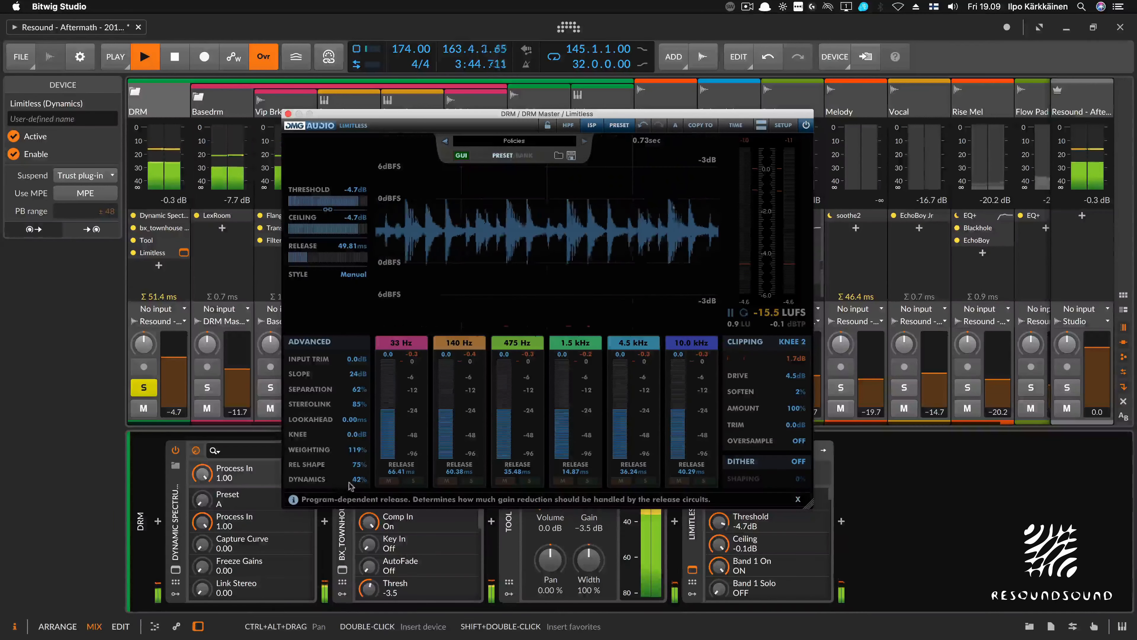
{"action": "left_click_drag", "start_coordinate": [357, 481], "coordinate": [361, 533]}
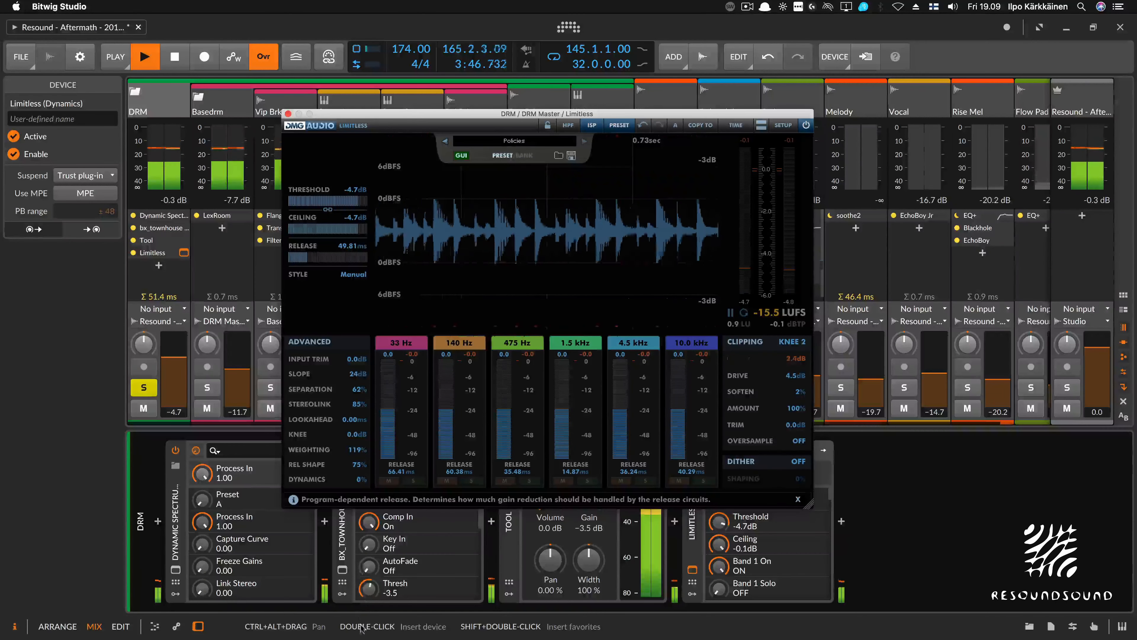
{"action": "left_click", "coordinate": [288, 113]}
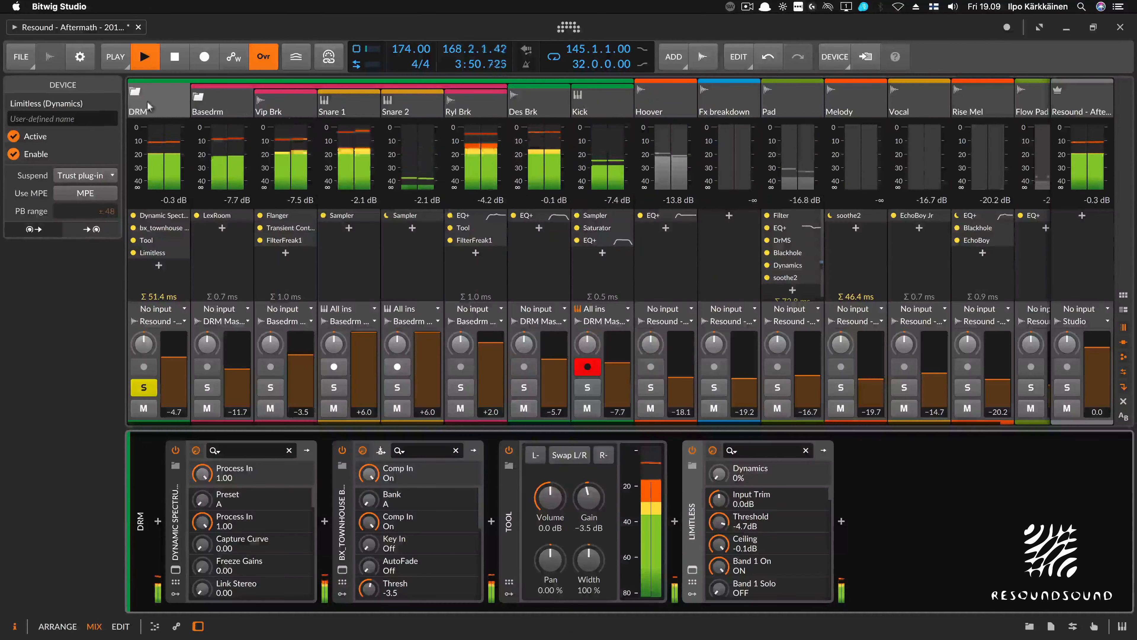
Insert TransX Wide Stereo on the DRM group and move it ahead of Limitless in the device chain
{"action": "left_click", "coordinate": [158, 266]}
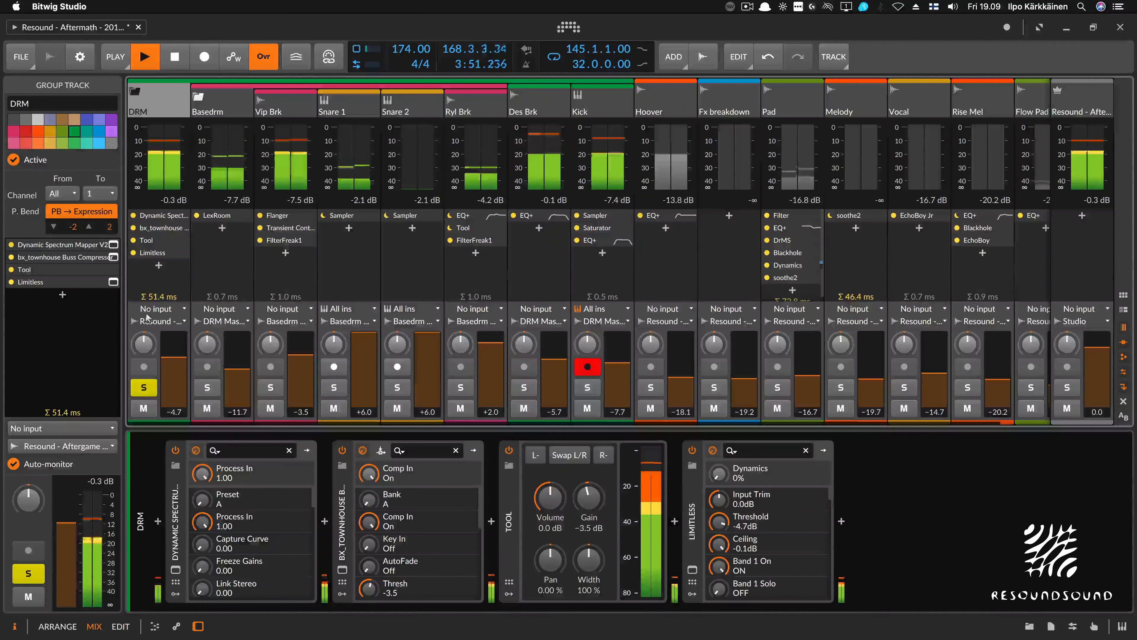
{"action": "left_click", "coordinate": [159, 267]}
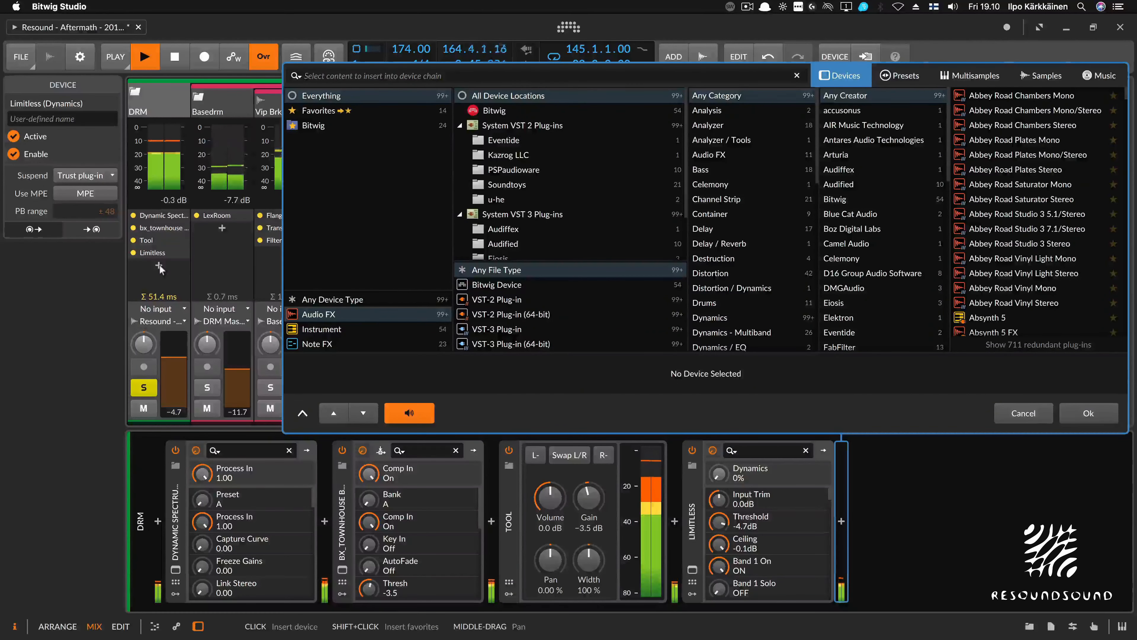
{"action": "type", "text": "trans"}
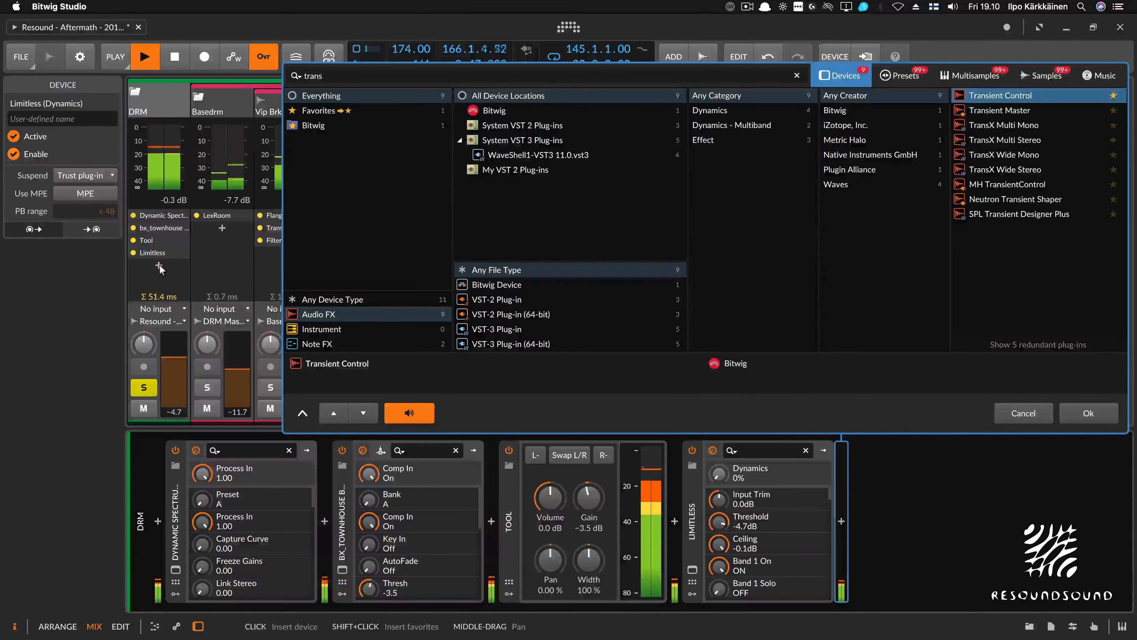
{"action": "key", "text": "Down"}
{"action": "key", "text": "Down"}
{"action": "key", "text": "Down"}
{"action": "key", "text": "Down"}
{"action": "key", "text": "Down"}
{"action": "key", "text": "Return"}
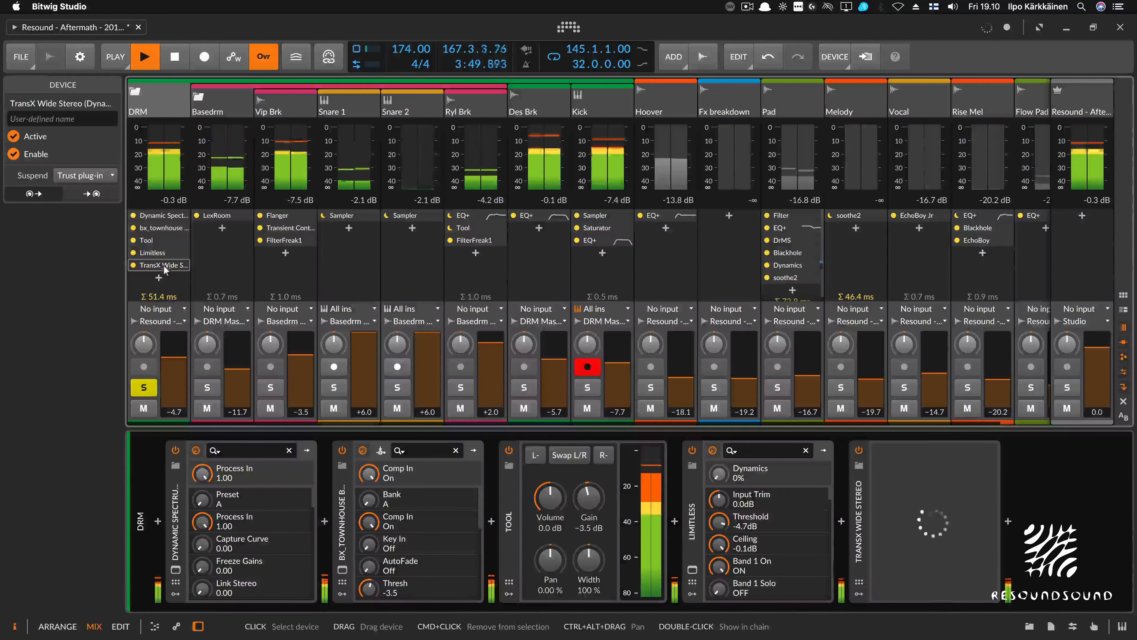
{"action": "left_click_drag", "start_coordinate": [163, 266], "coordinate": [161, 254]}
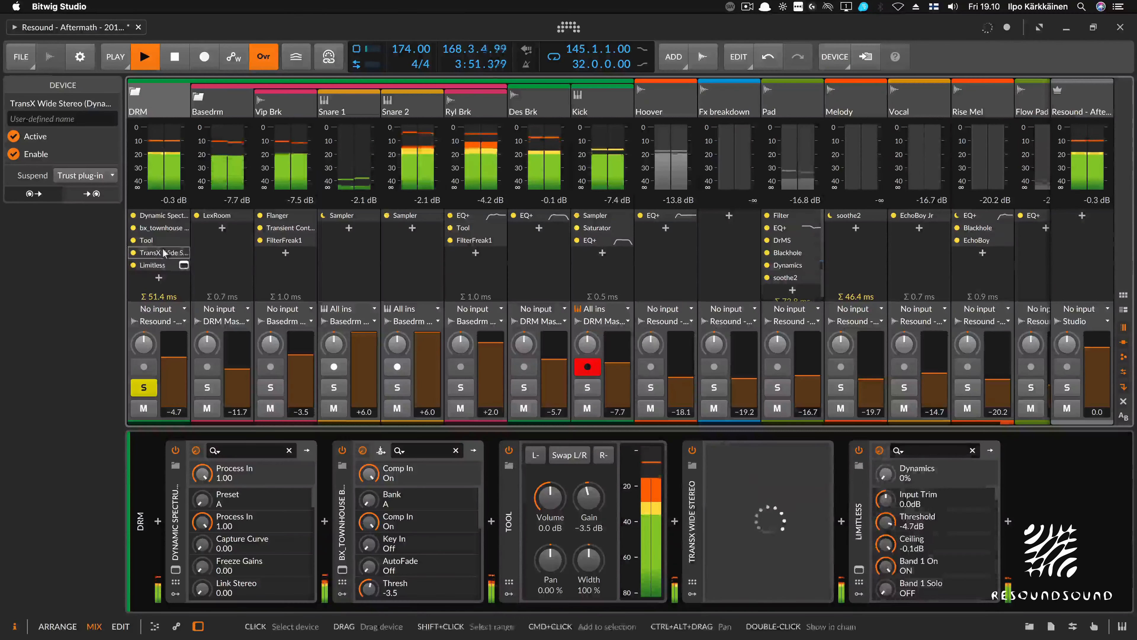
{"action": "left_click", "coordinate": [160, 277]}
{"action": "type", "text": "t"}
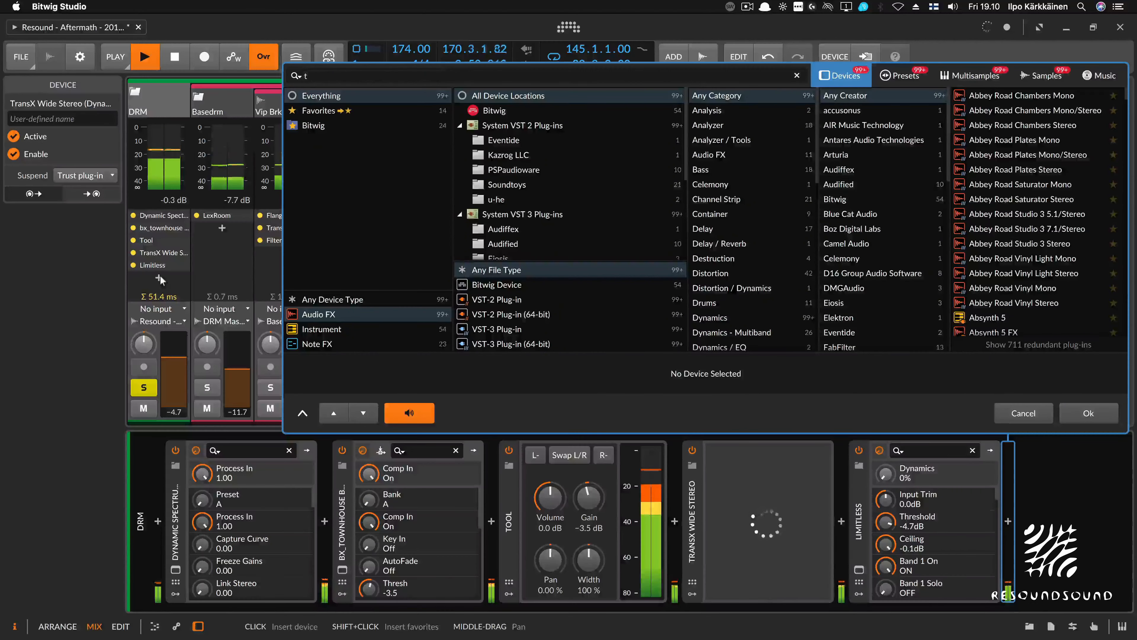
{"action": "type", "text": "rans"}
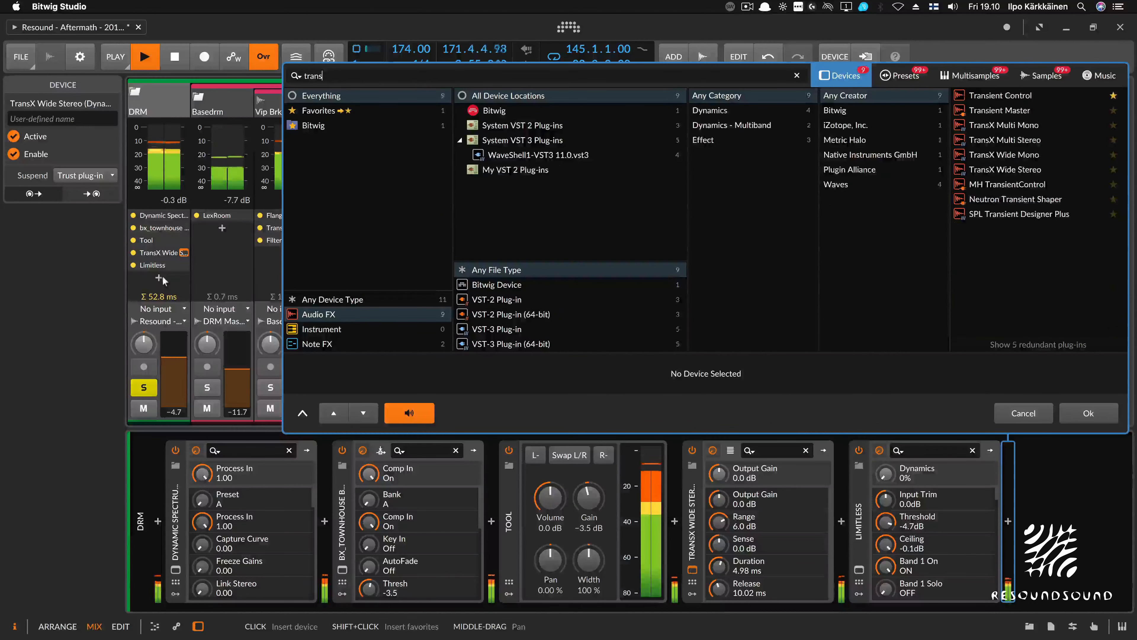
{"action": "left_click", "coordinate": [1030, 145]}
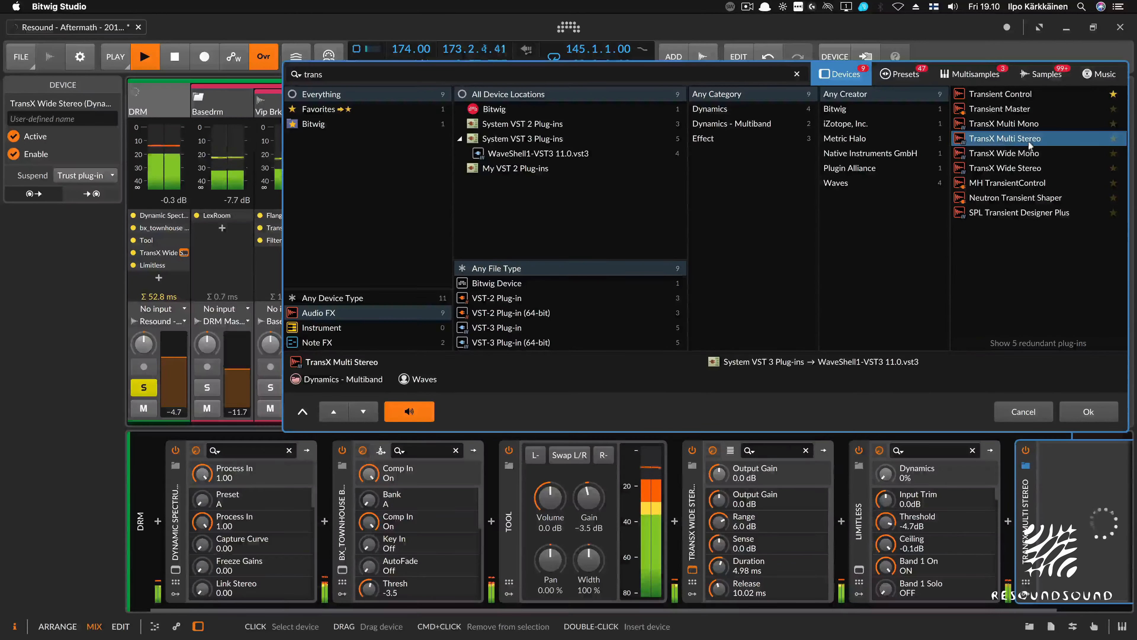
{"action": "left_click", "coordinate": [1023, 153]}
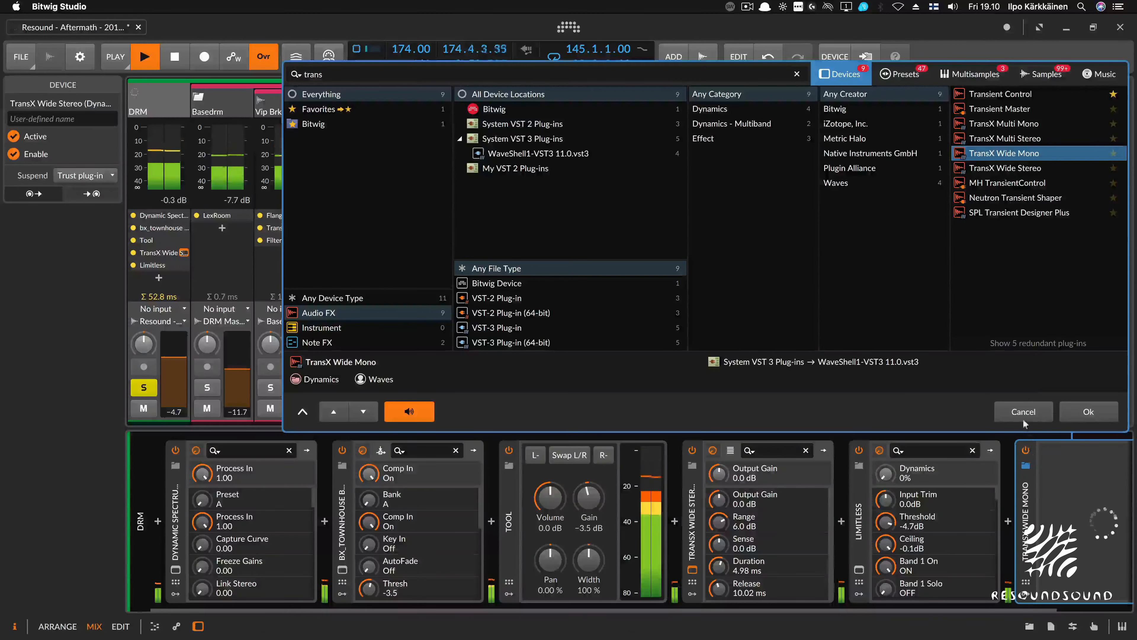
{"action": "key", "text": "Escape"}
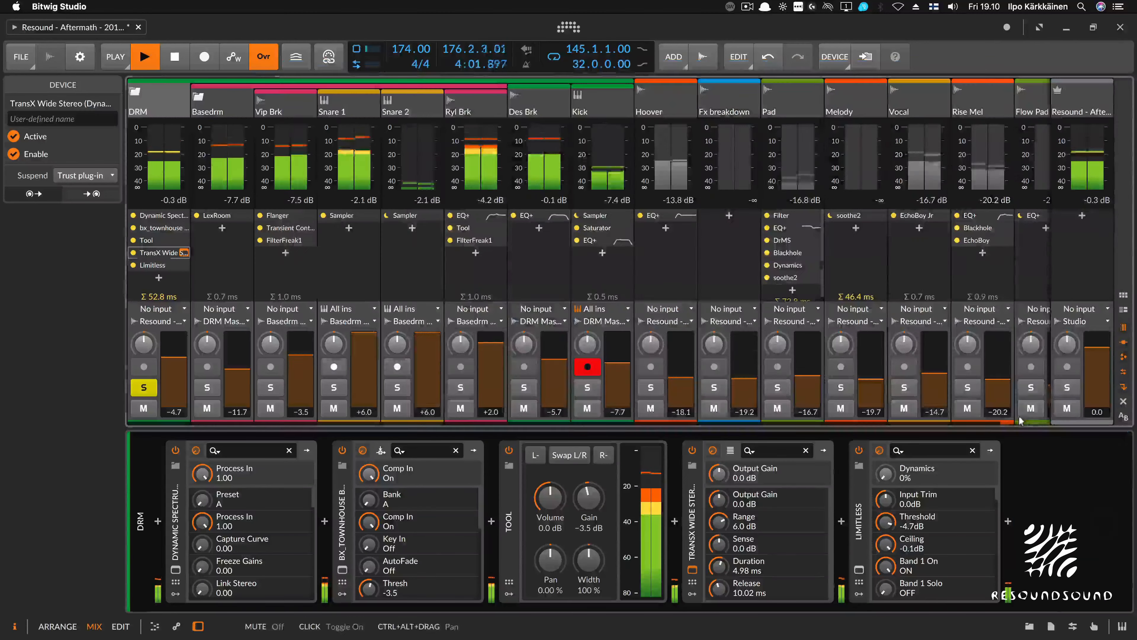
Set TransX Wide Stereo's Range and Sense to 9.3 dB, Duration to 11.46 ms and Release to 14.96 ms, and compare it with bypass
{"action": "left_click", "coordinate": [183, 253]}
{"action": "left_click", "coordinate": [183, 254]}
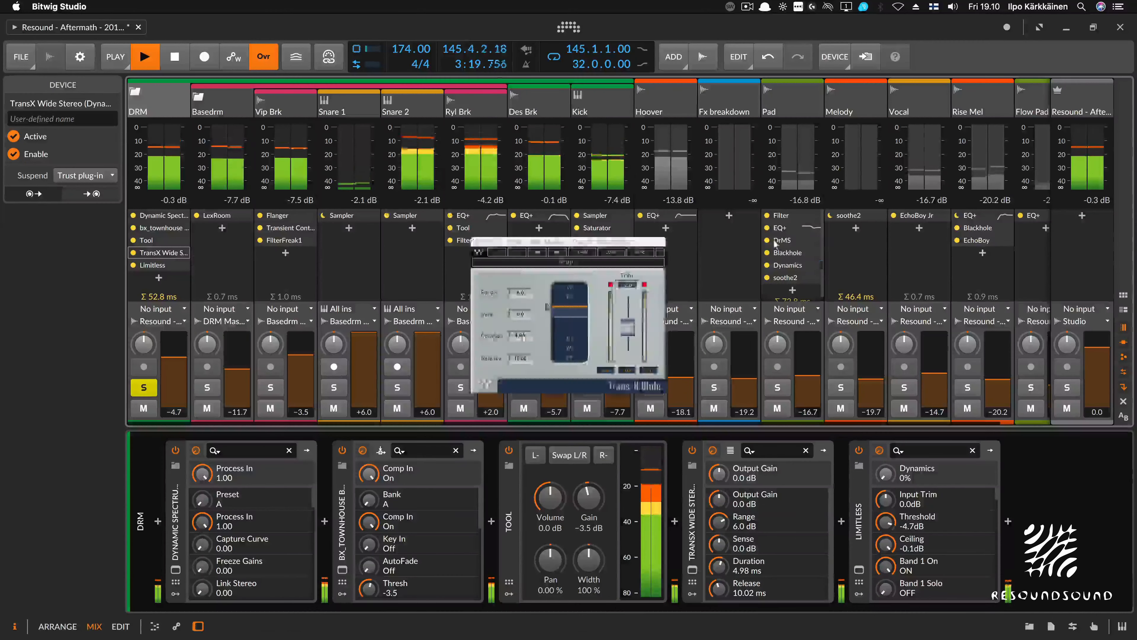
{"action": "left_click", "coordinate": [184, 253]}
{"action": "left_click", "coordinate": [184, 254]}
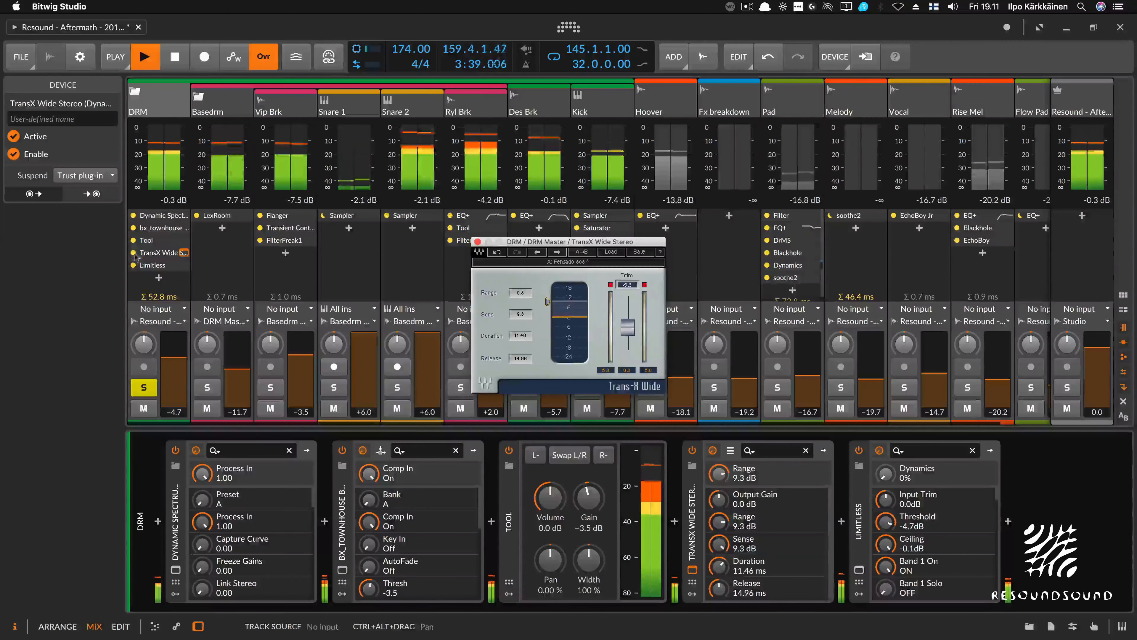
{"action": "left_click", "coordinate": [135, 254]}
{"action": "left_click", "coordinate": [135, 254]}
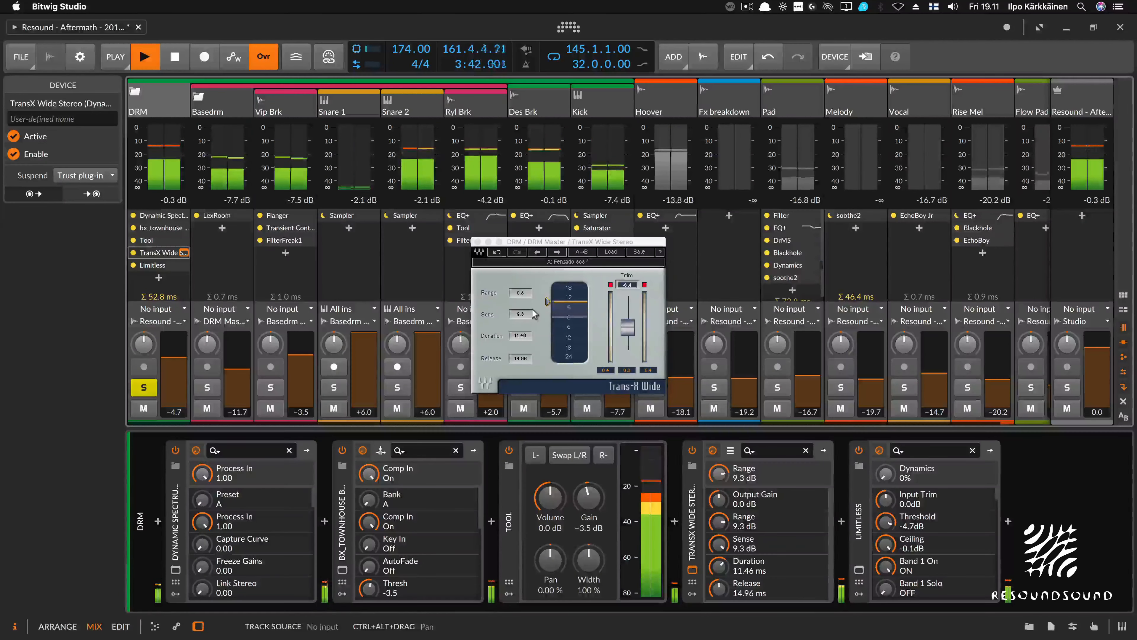
Lower TransX Wide Stereo's Range to 8.6 dB, compare against bypass, and reduce the Range further to 3.0 dB
{"action": "left_click_drag", "start_coordinate": [574, 243], "coordinate": [513, 197]}
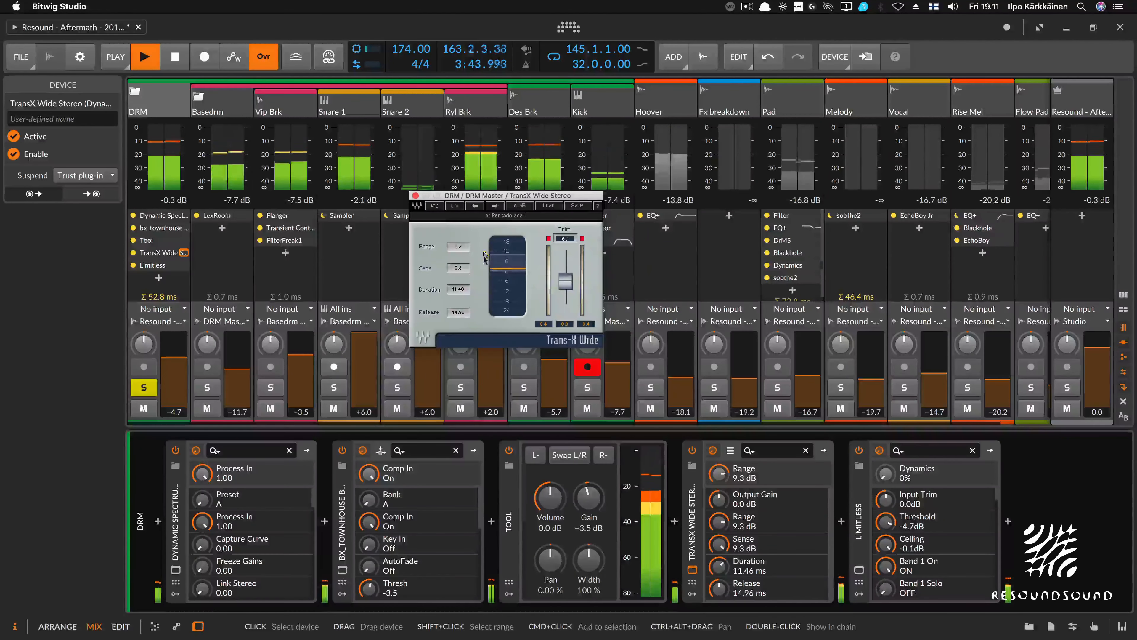
{"action": "left_click_drag", "start_coordinate": [485, 257], "coordinate": [485, 256]}
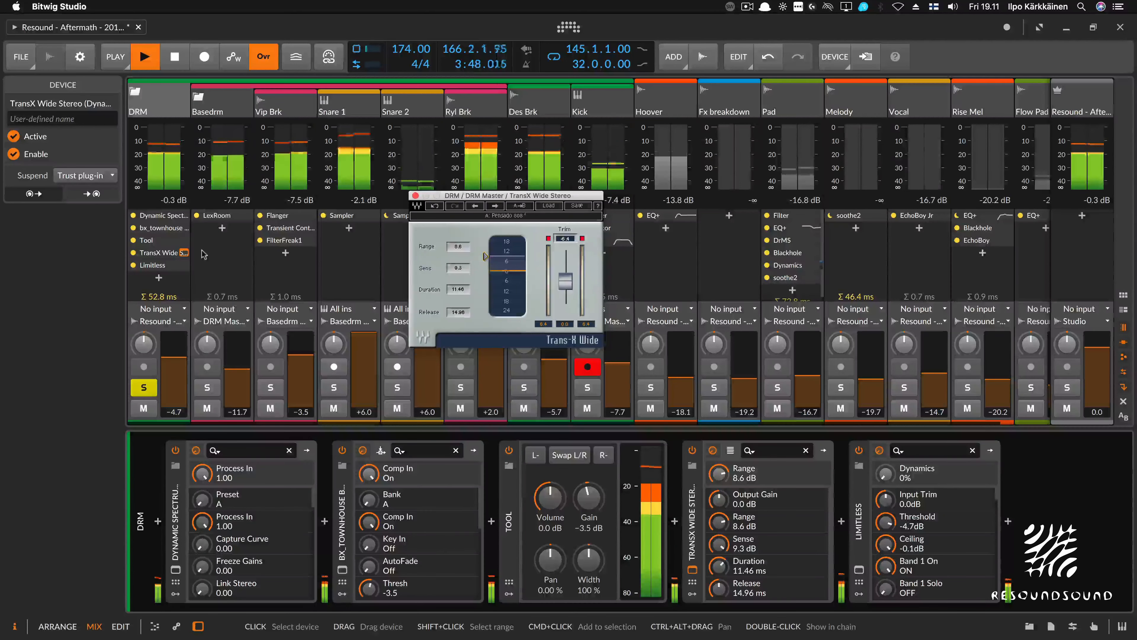
{"action": "left_click", "coordinate": [134, 253]}
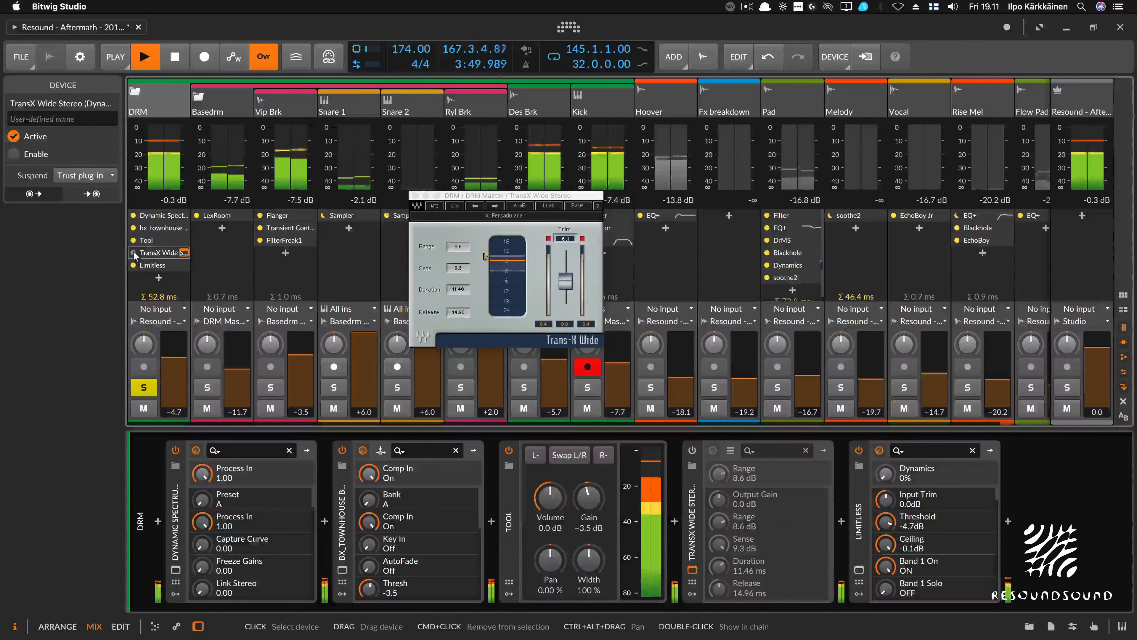
{"action": "left_click", "coordinate": [133, 252]}
{"action": "left_click_drag", "start_coordinate": [486, 256], "coordinate": [486, 263]}
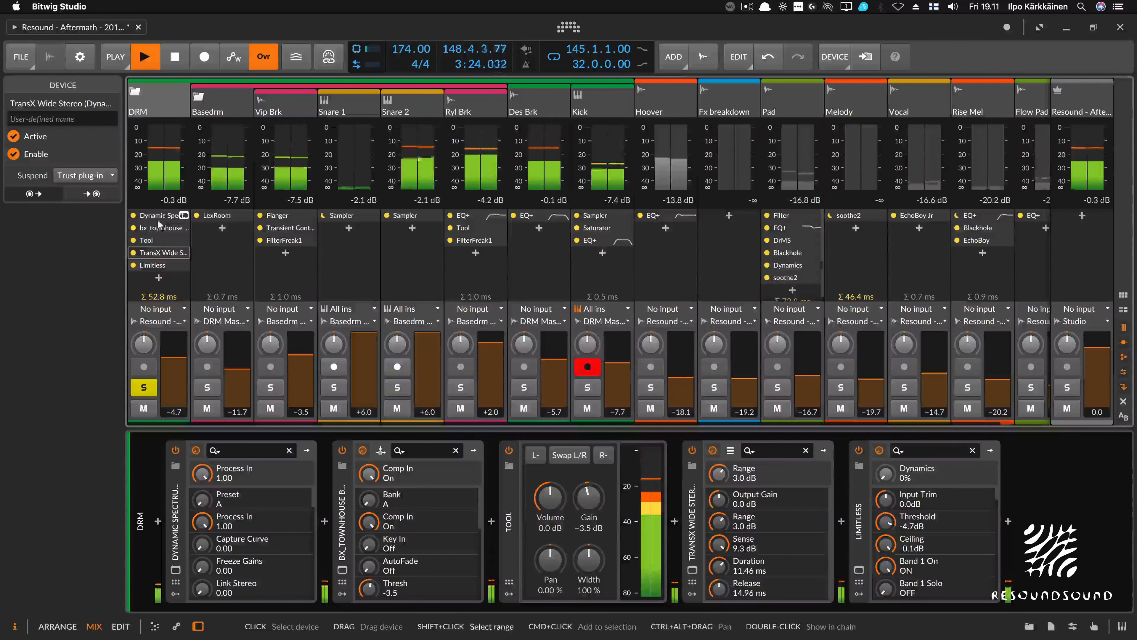
Select all five devices on the DRM group, compare them disabled and enabled, and save the project
{"action": "left_click", "coordinate": [158, 216]}
{"action": "left_click", "coordinate": [157, 265], "text": "shift"}
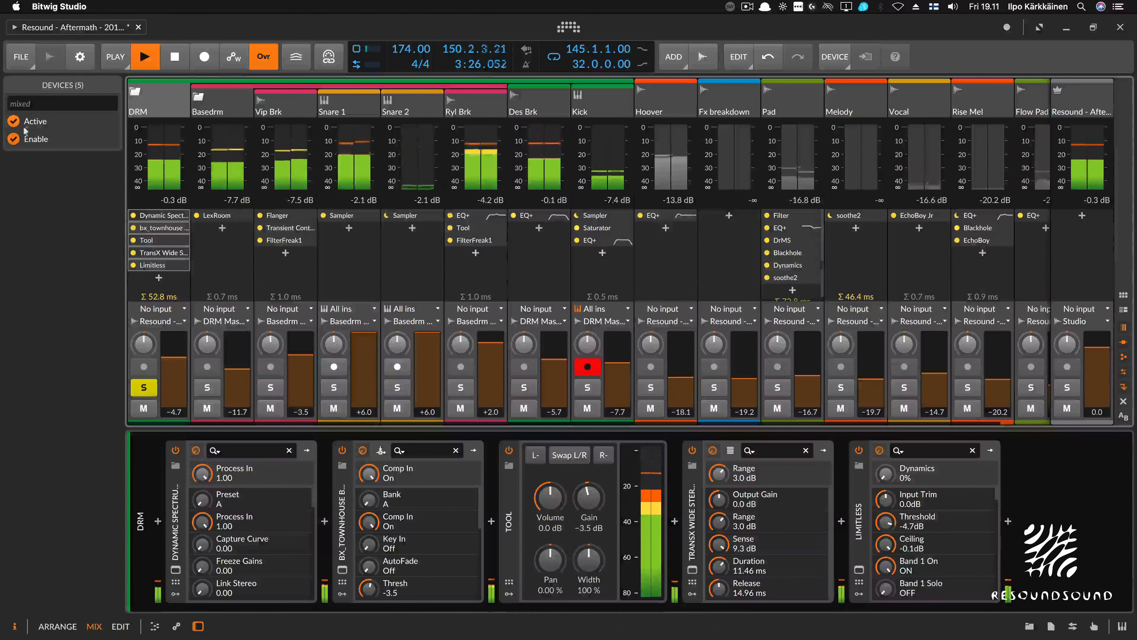
{"action": "left_click", "coordinate": [13, 140]}
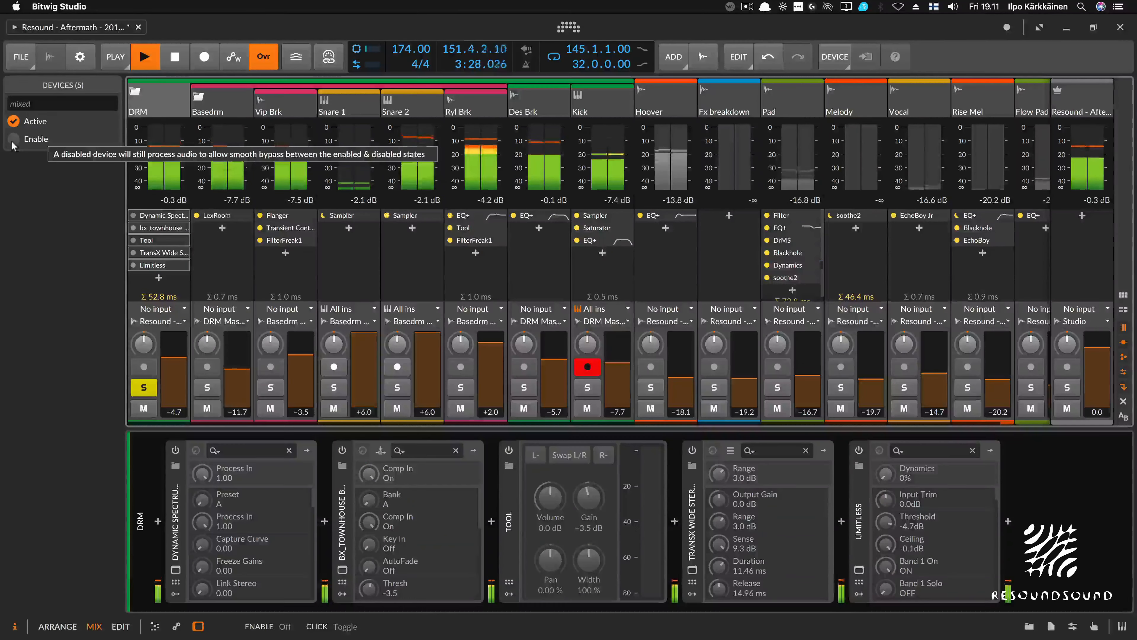
{"action": "left_click", "coordinate": [13, 140]}
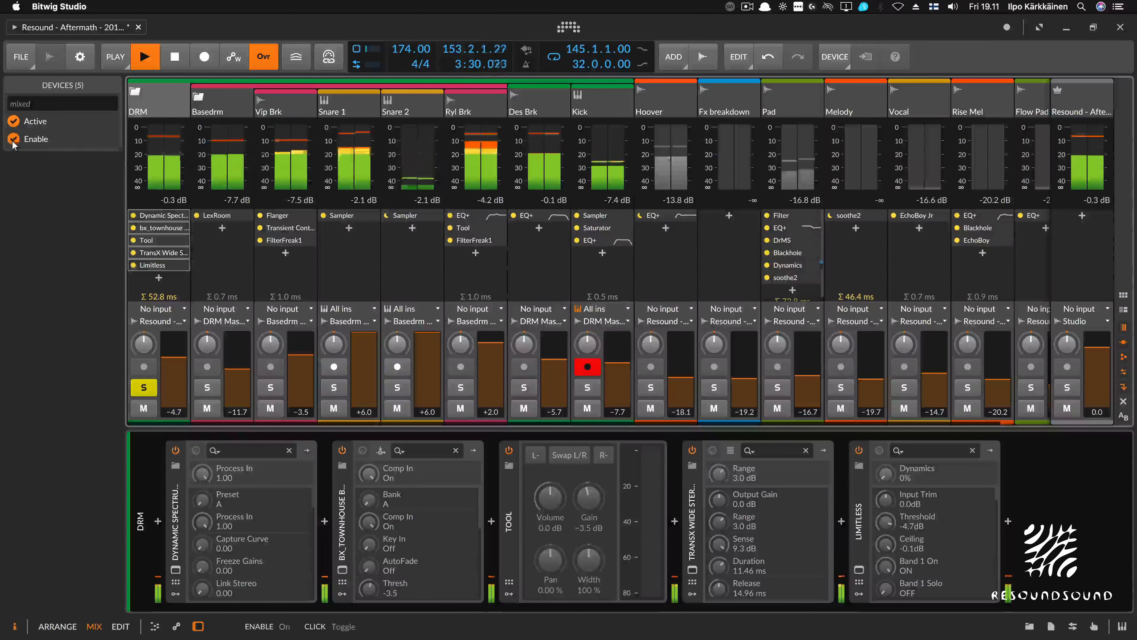
{"action": "left_click", "coordinate": [13, 140]}
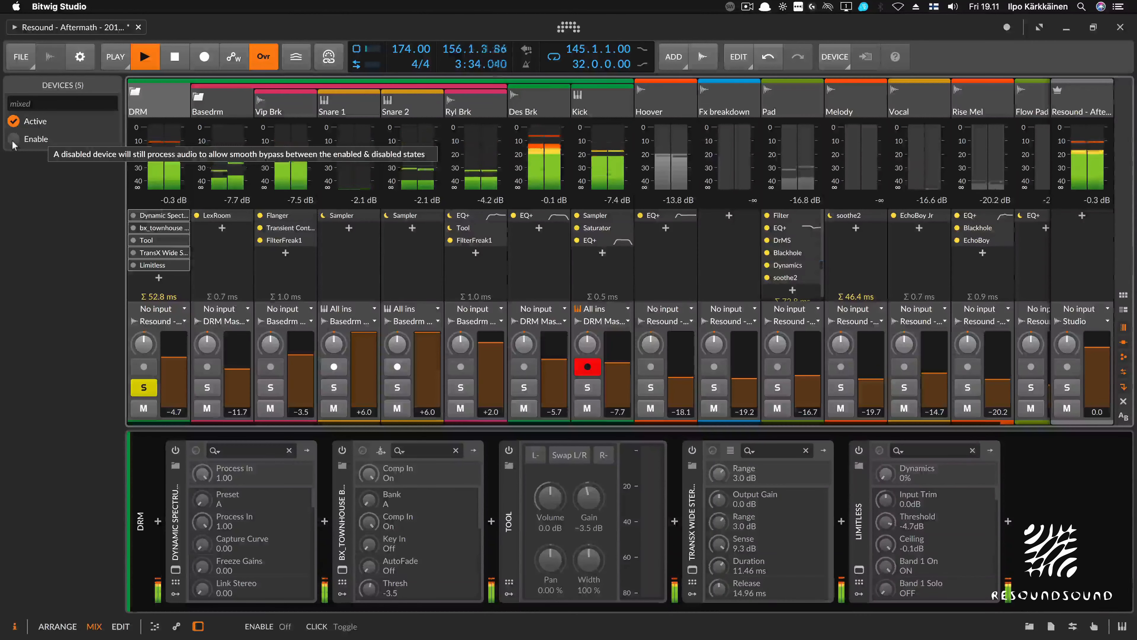
{"action": "left_click", "coordinate": [14, 140]}
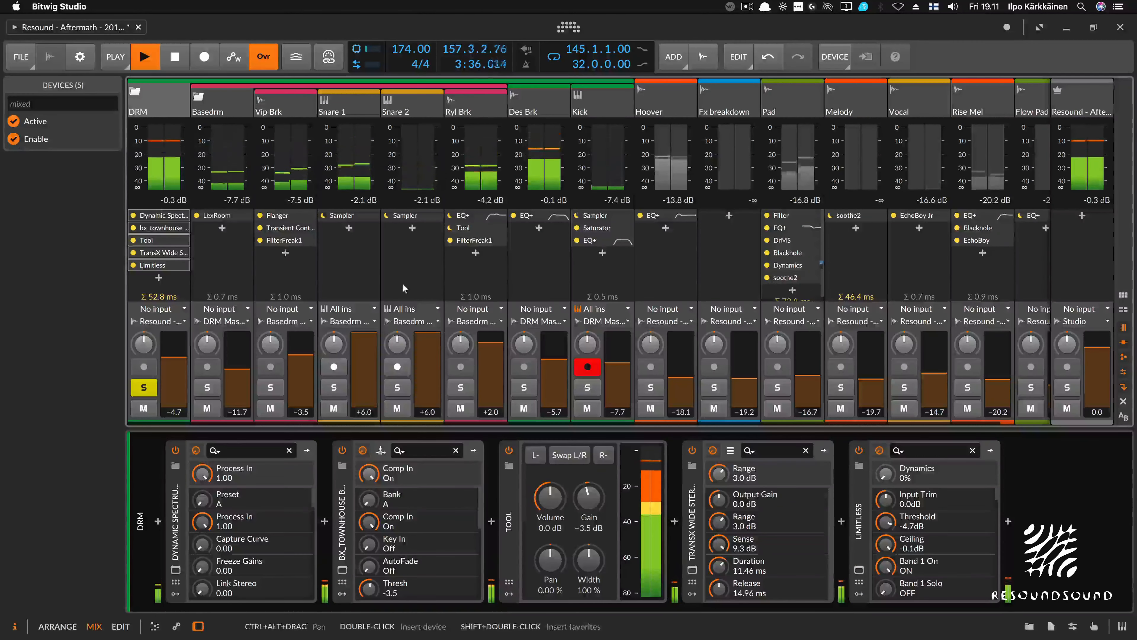
{"action": "key", "text": "super+s"}
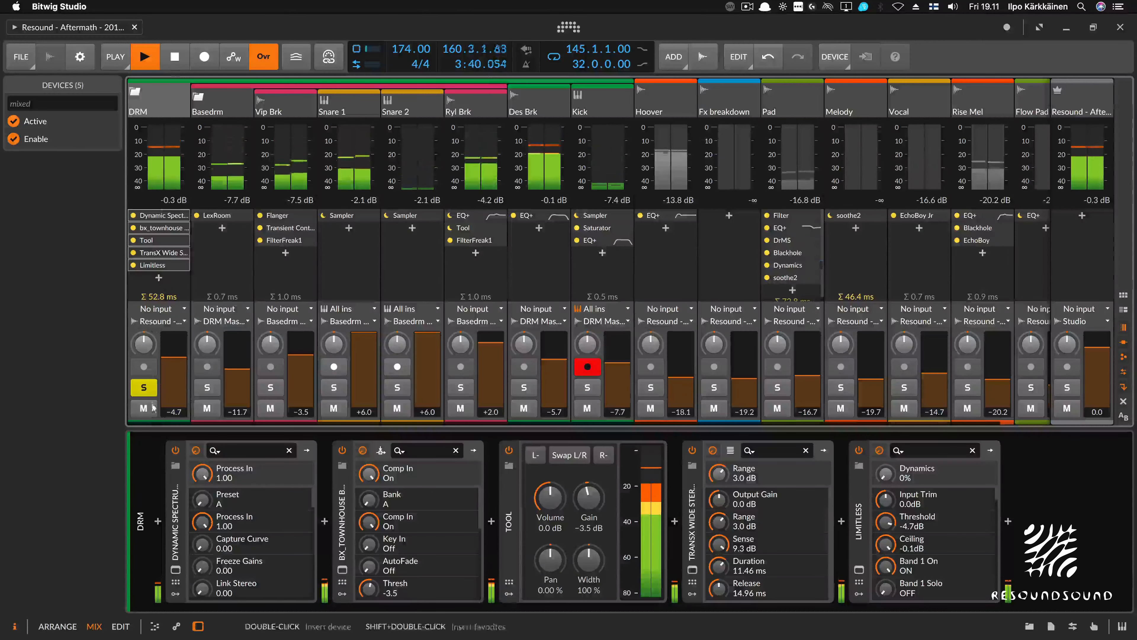
Unsolo the DRM group with its volume at -4.8 dB and compare its five devices against bypass in the full mix
{"action": "left_click", "coordinate": [145, 390]}
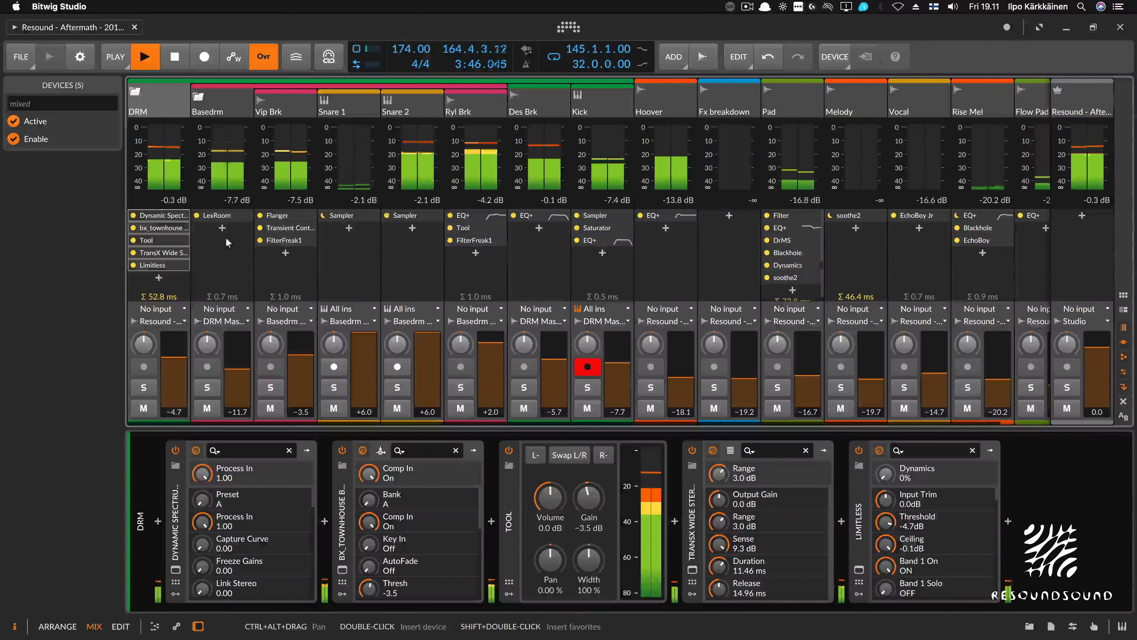
{"action": "left_click_drag", "start_coordinate": [174, 376], "coordinate": [175, 360]}
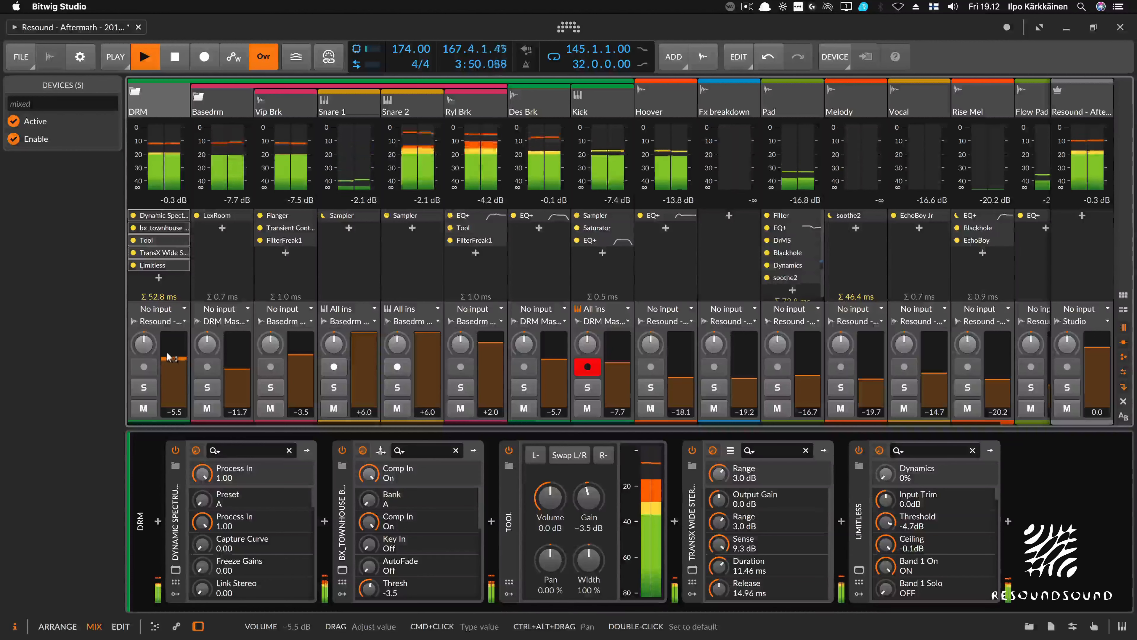
{"action": "left_click", "coordinate": [14, 139]}
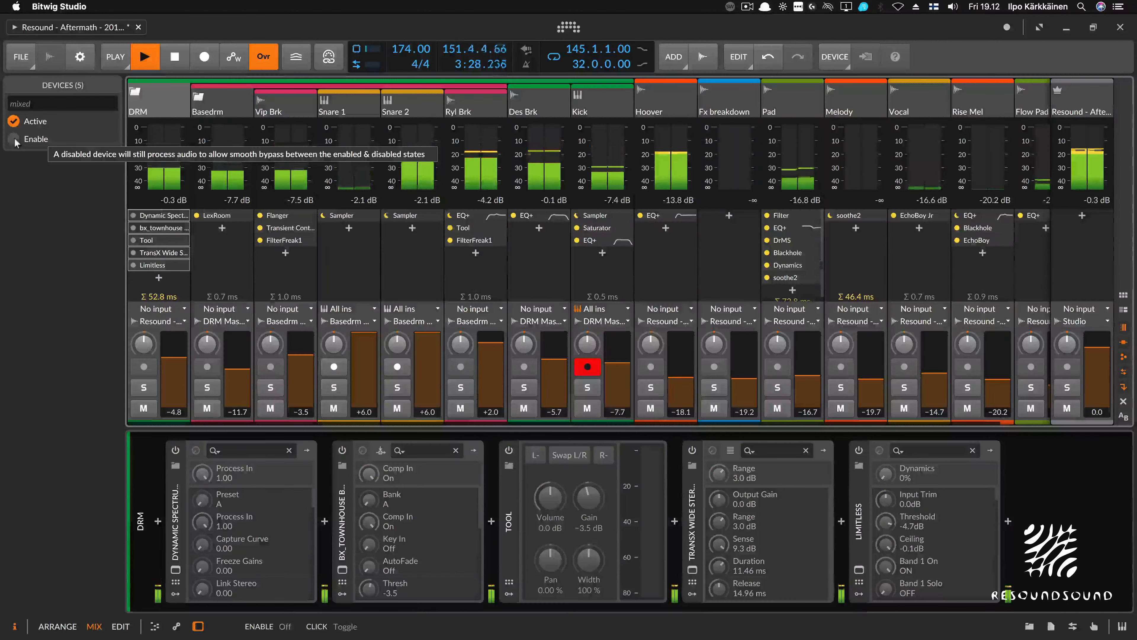
{"action": "left_click", "coordinate": [14, 139]}
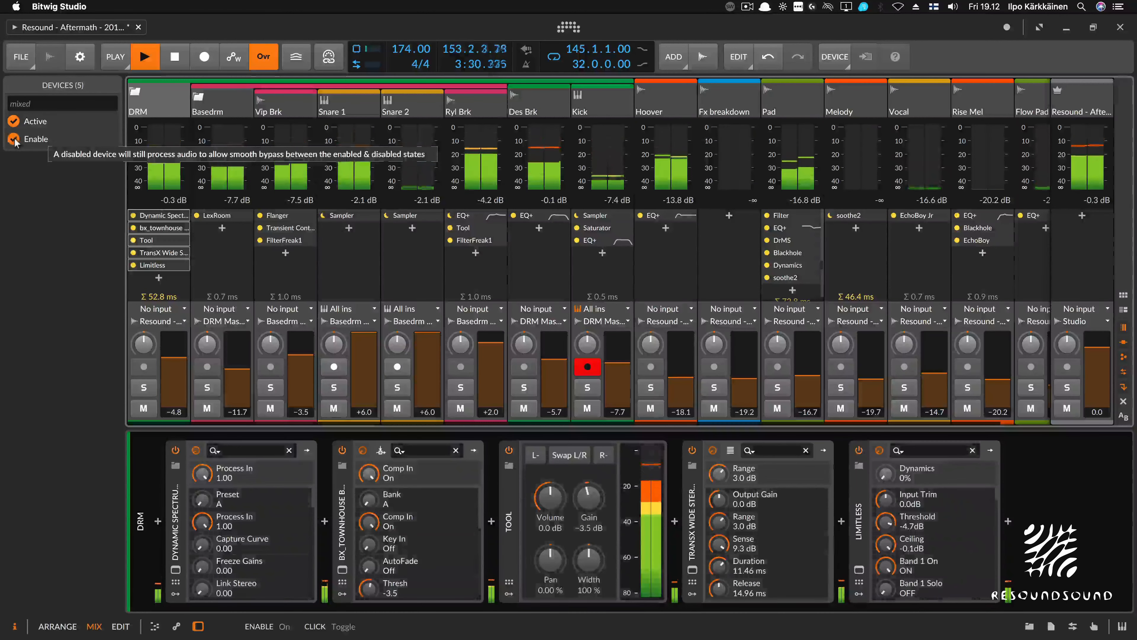
Find and insert Multiplicity on the DRM group and move it ahead of TransX Wide Stereo in the device chain
{"action": "left_click", "coordinate": [159, 278]}
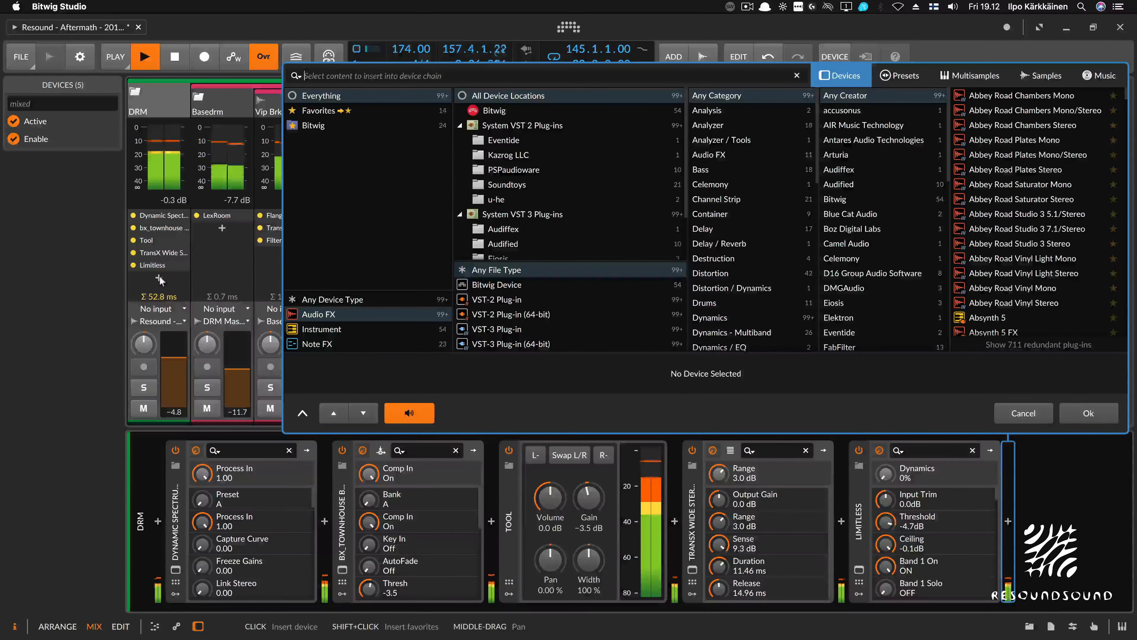
{"action": "type", "text": "mult"}
{"action": "key", "text": "Down"}
{"action": "key", "text": "Down"}
{"action": "key", "text": "Down"}
{"action": "key", "text": "Down"}
{"action": "key", "text": "Down"}
{"action": "key", "text": "Down"}
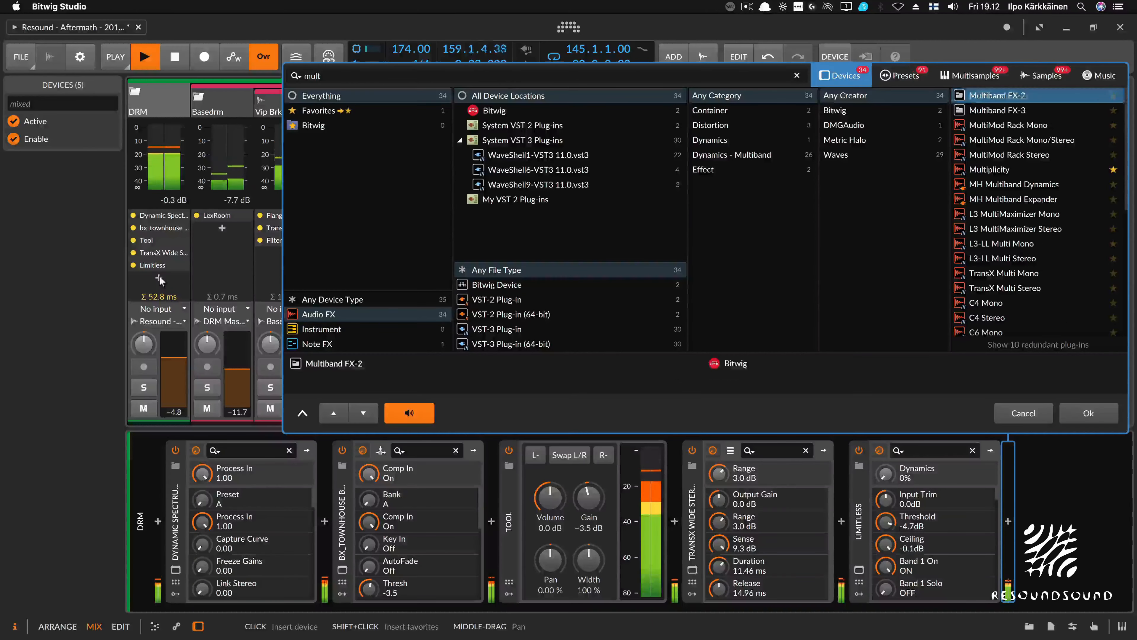
{"action": "key", "text": "Return"}
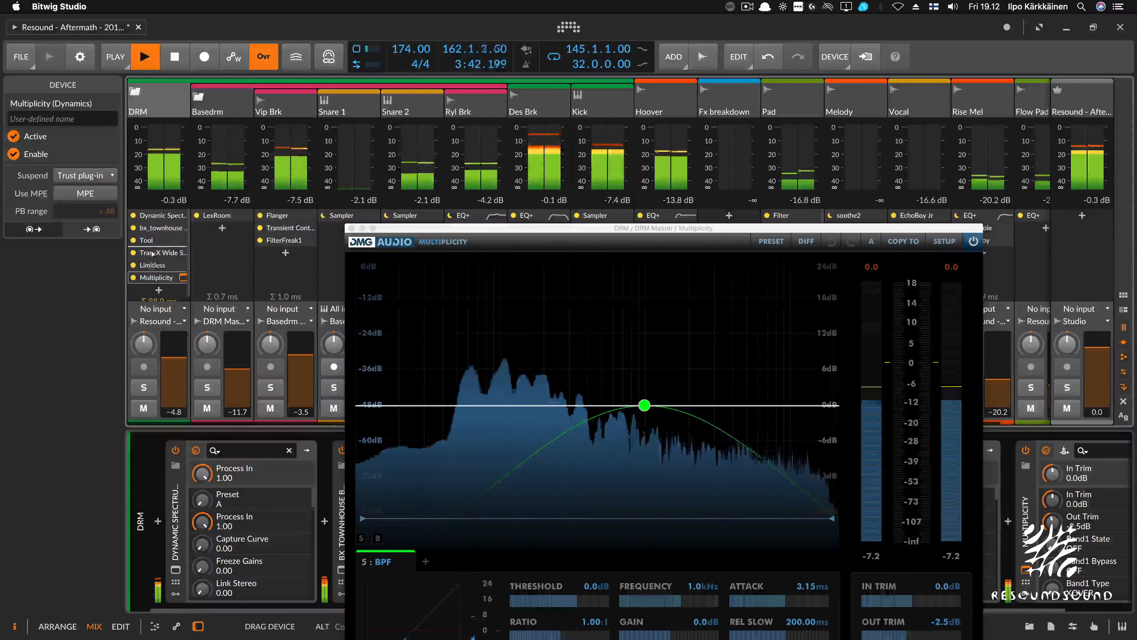
{"action": "left_click_drag", "start_coordinate": [152, 254], "coordinate": [157, 255]}
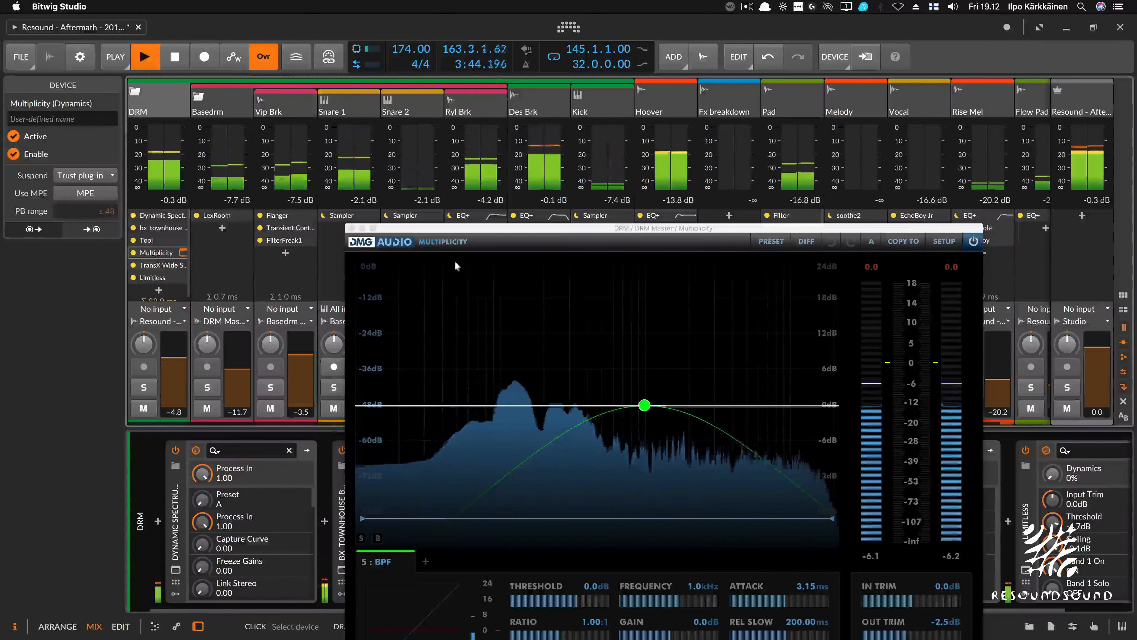
Disable TransX Wide Stereo and load the "Resound Bus Dynamics" preset from the Resound folder in Multiplicity
{"action": "left_click_drag", "start_coordinate": [784, 229], "coordinate": [761, 95]}
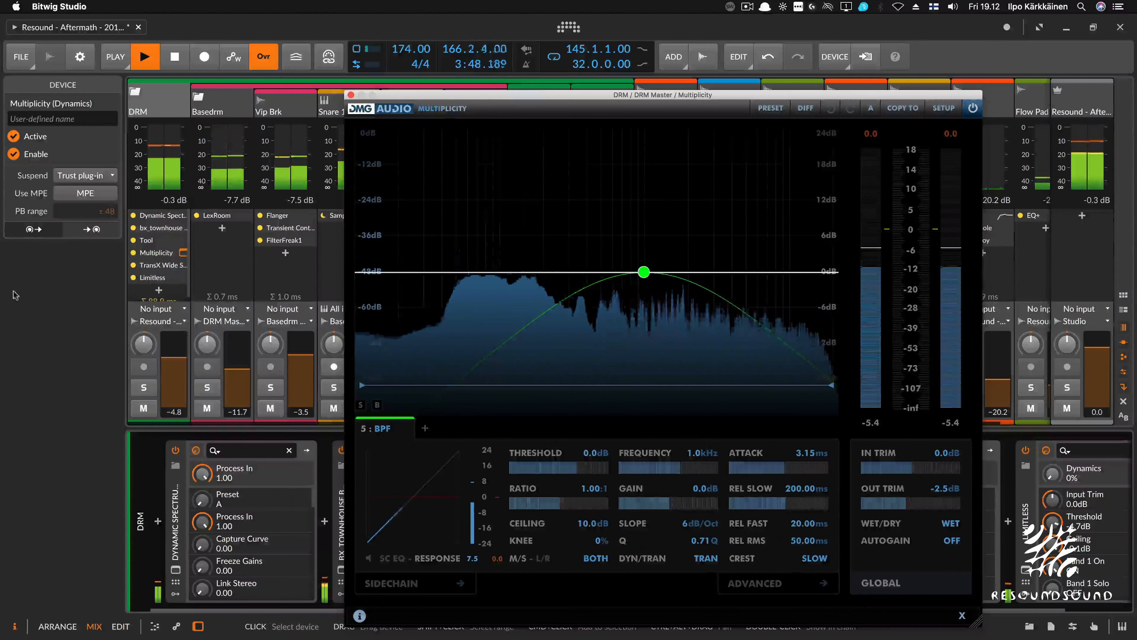
{"action": "left_click", "coordinate": [133, 266]}
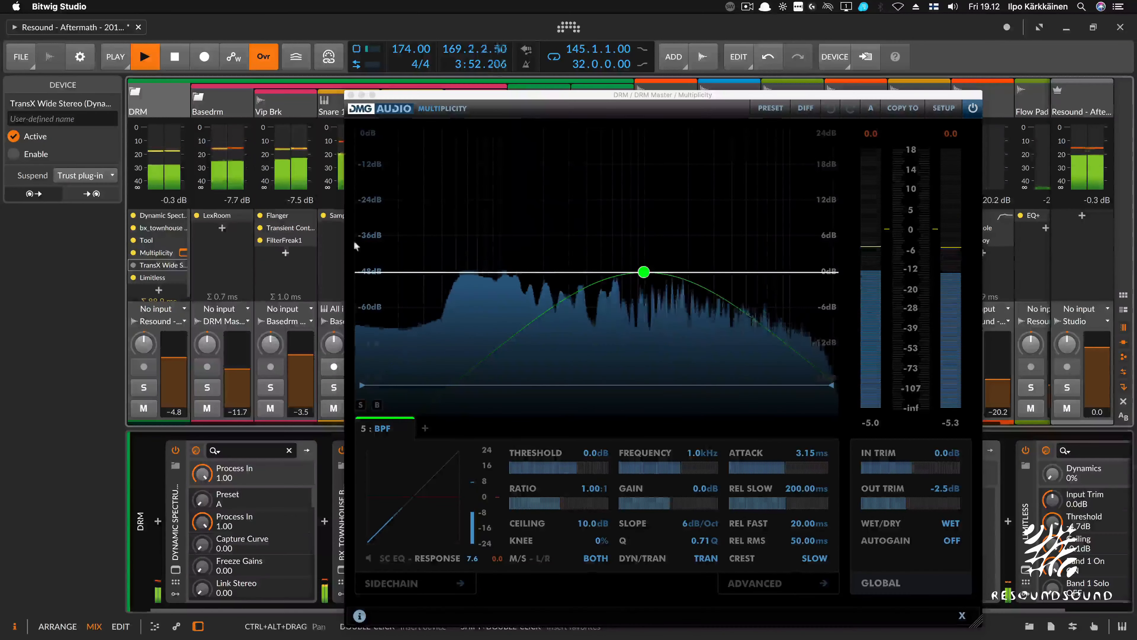
{"action": "left_click_drag", "start_coordinate": [723, 95], "coordinate": [593, 43]}
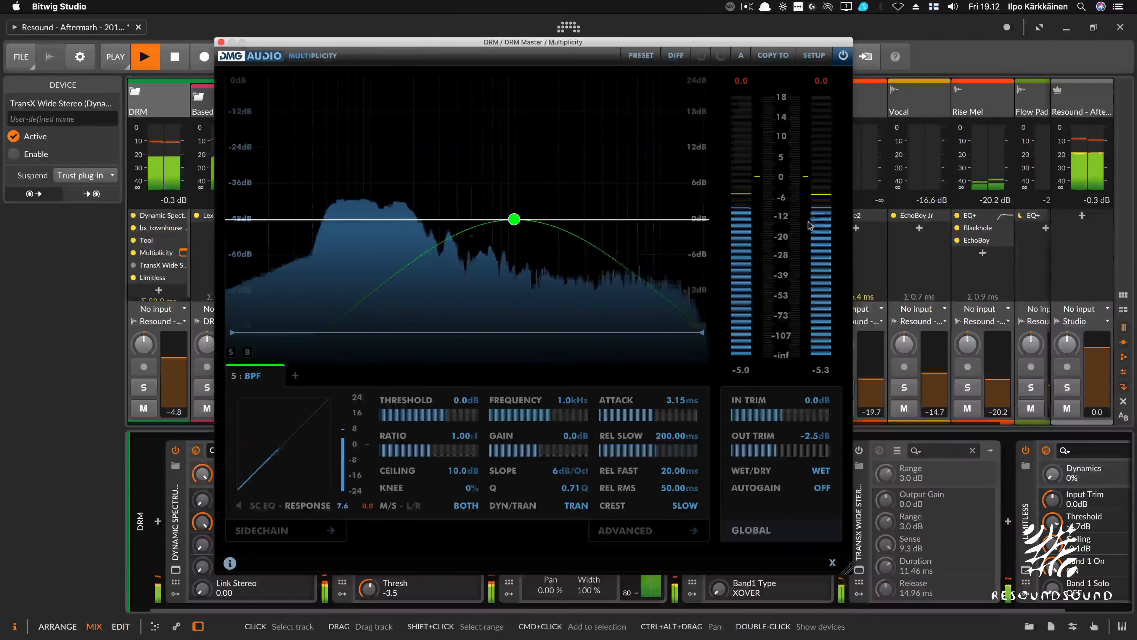
{"action": "left_click", "coordinate": [640, 55]}
{"action": "left_click", "coordinate": [532, 75]}
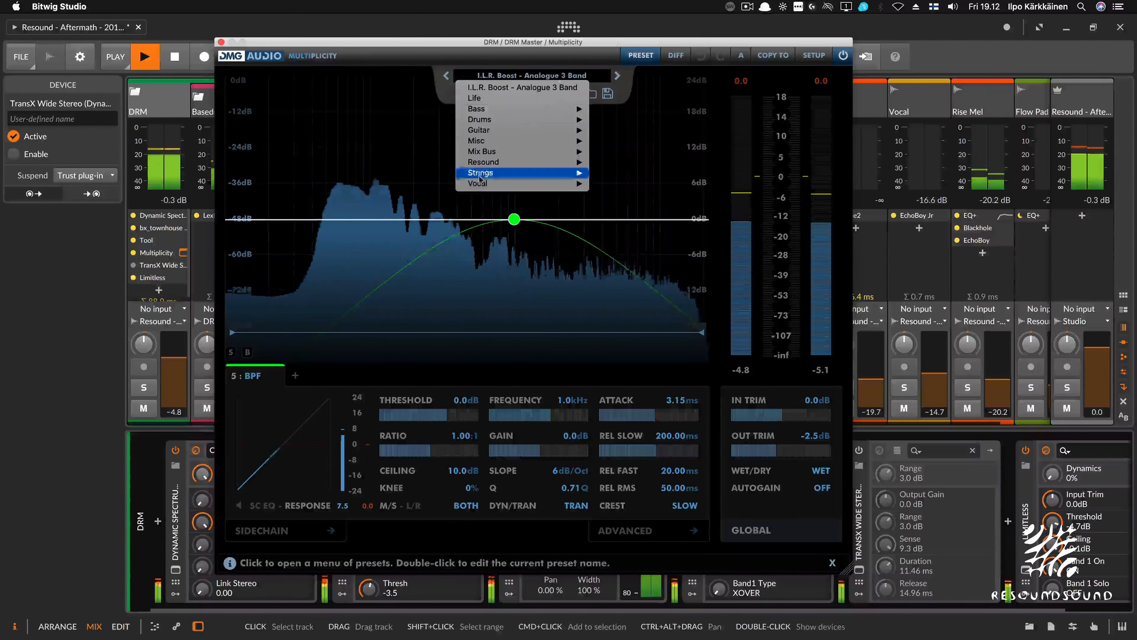
{"action": "mouse_move", "coordinate": [551, 162]}
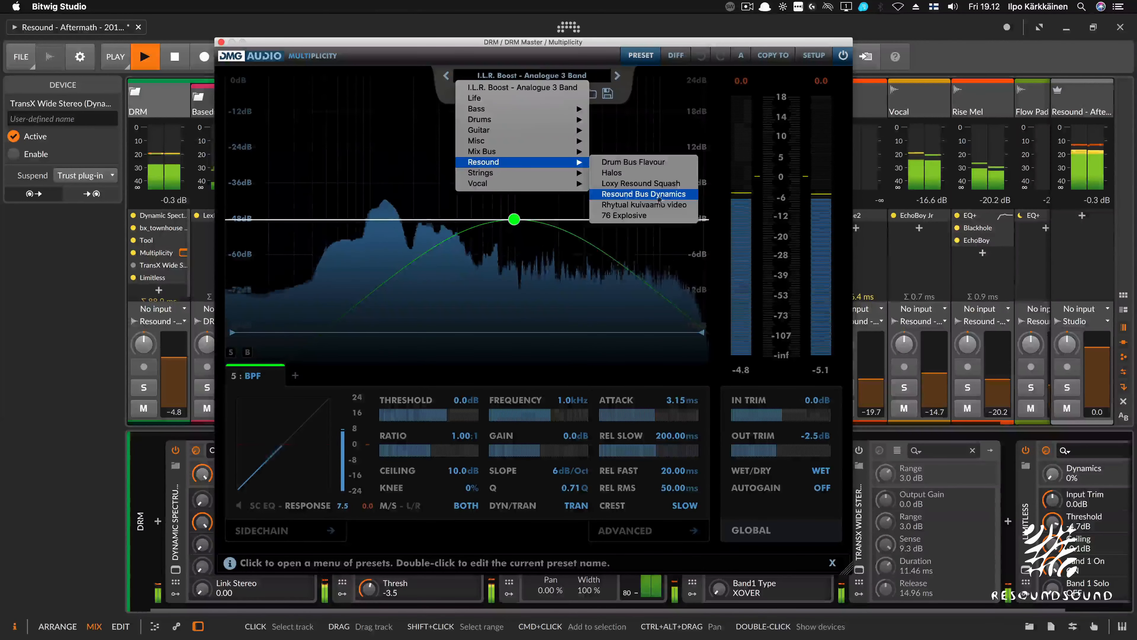
{"action": "left_click", "coordinate": [643, 195]}
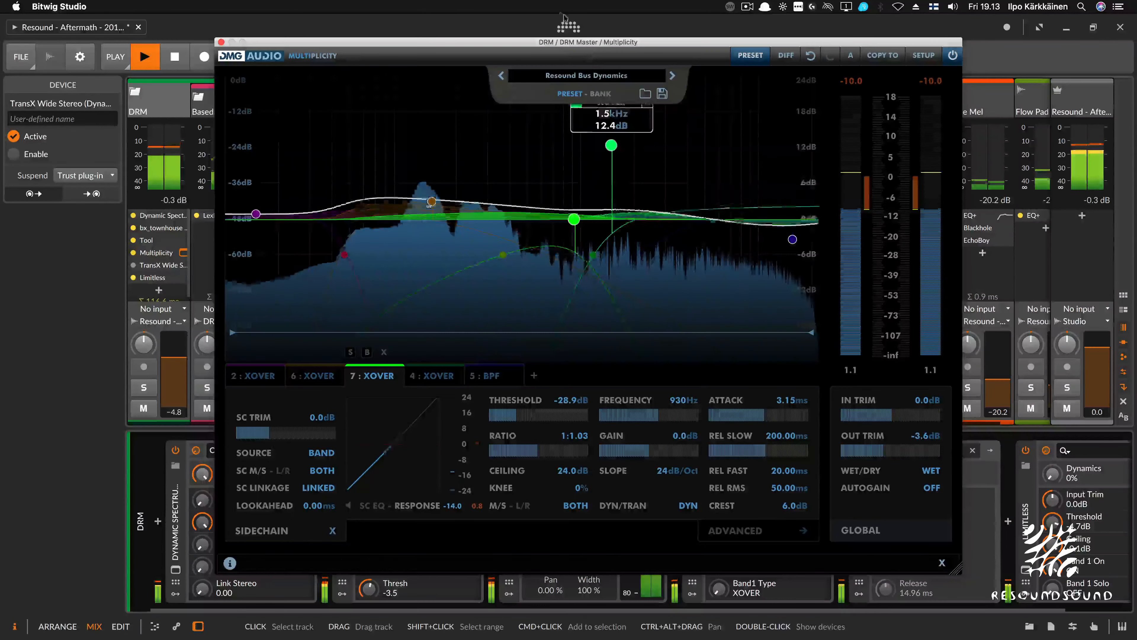
Soft-bypass and re-enable Multiplicity to compare the drum bus with and without its processing
{"action": "left_click_drag", "start_coordinate": [580, 46], "coordinate": [633, 35]}
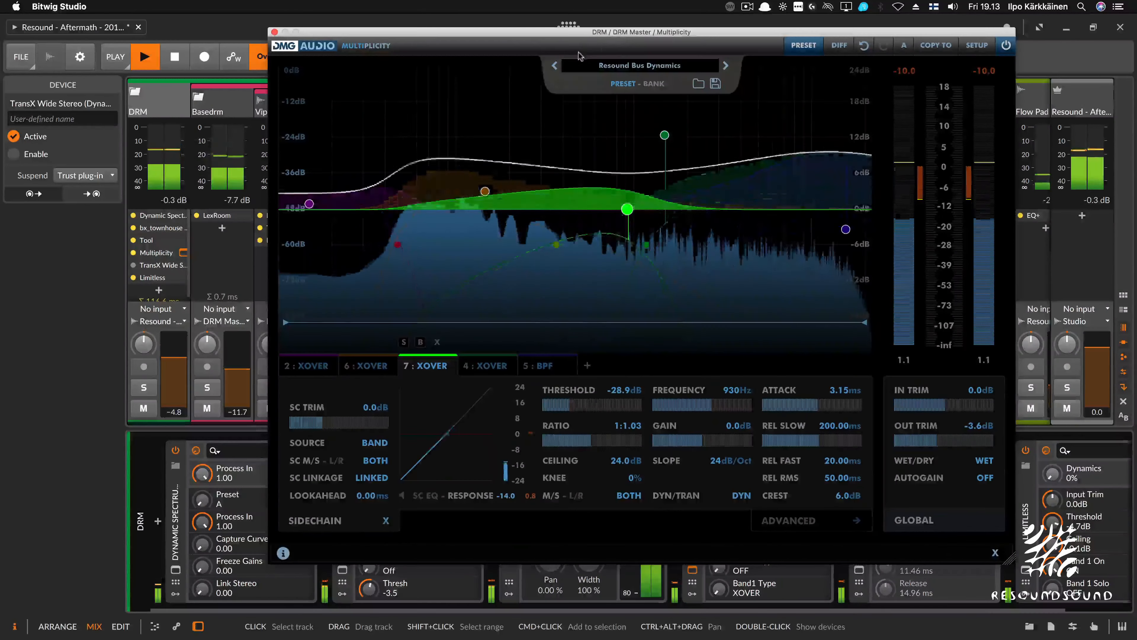
{"action": "left_click", "coordinate": [1006, 45]}
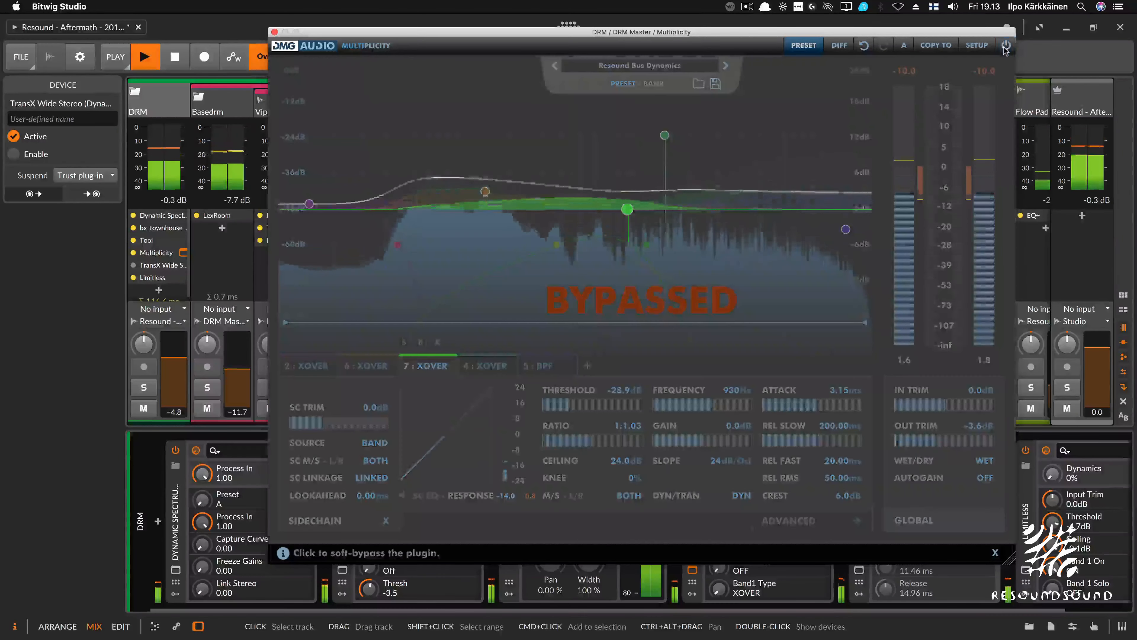
{"action": "left_click", "coordinate": [1005, 48]}
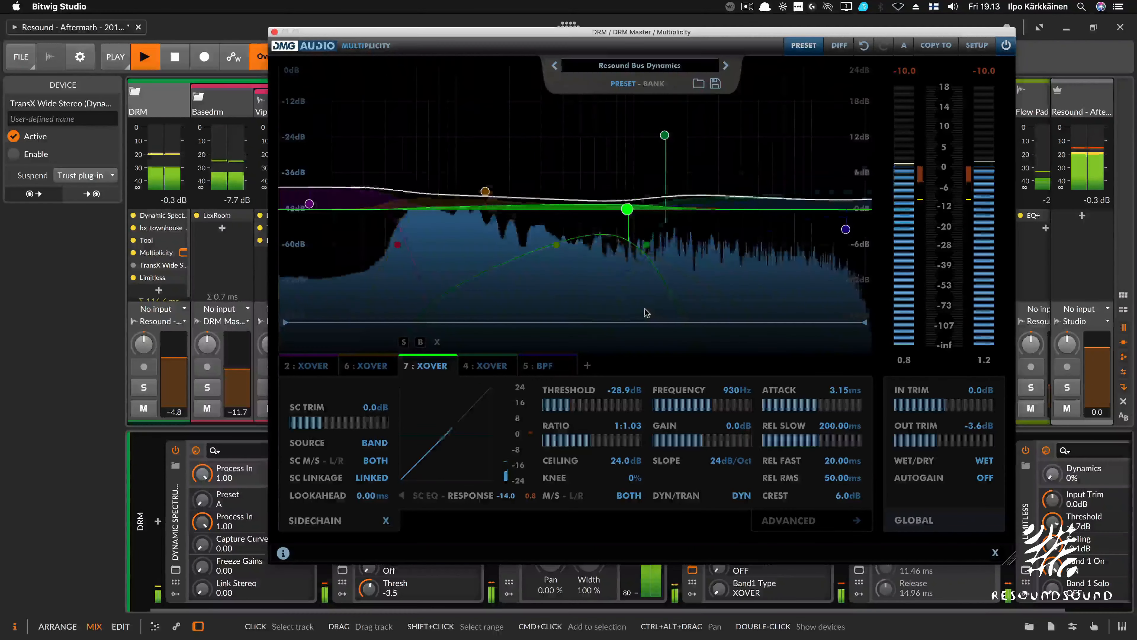
Solo the 1.5 kHz crossover band in Multiplicity and set its threshold to -18.0 dB and its gain to 11.3 dB
{"action": "mouse_move", "coordinate": [802, 242]}
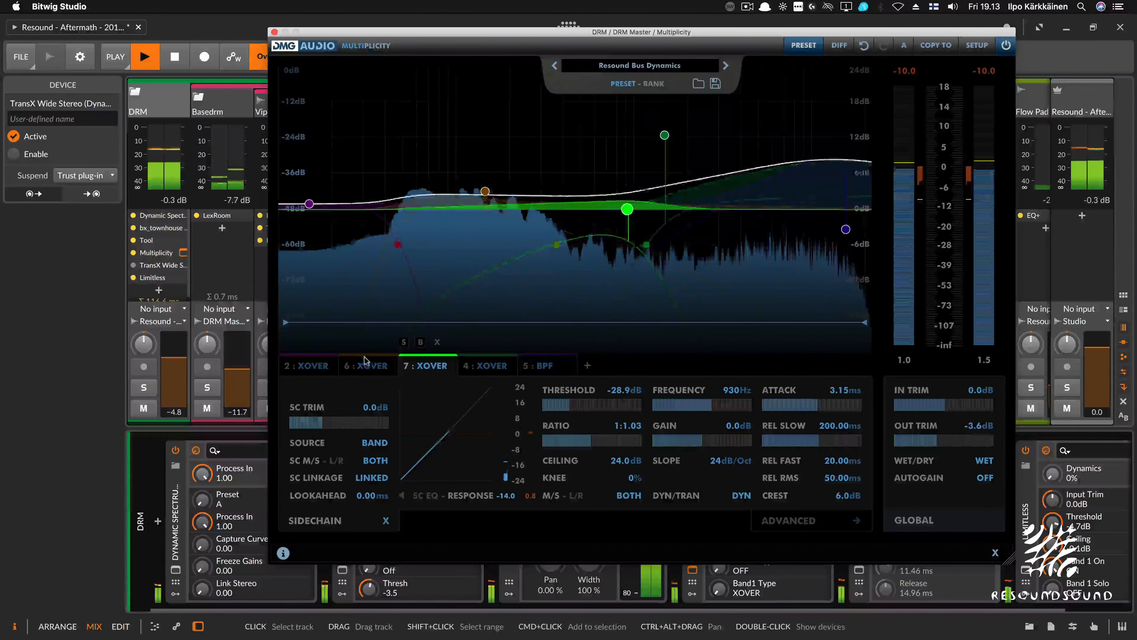
{"action": "left_click", "coordinate": [544, 365]}
{"action": "left_click", "coordinate": [665, 136]}
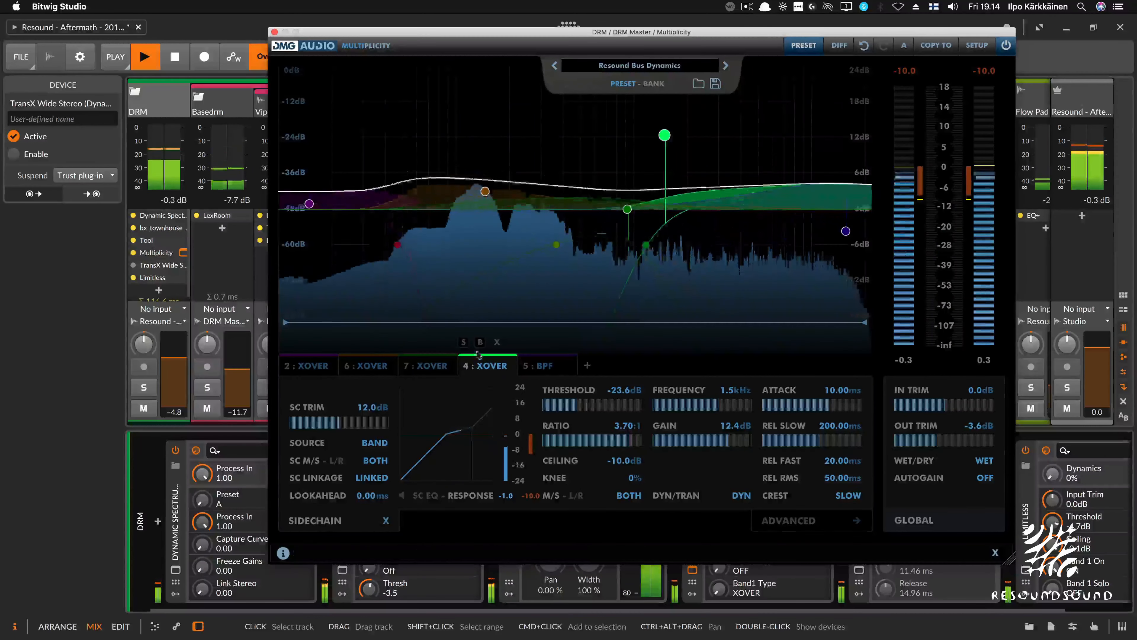
{"action": "left_click", "coordinate": [463, 342]}
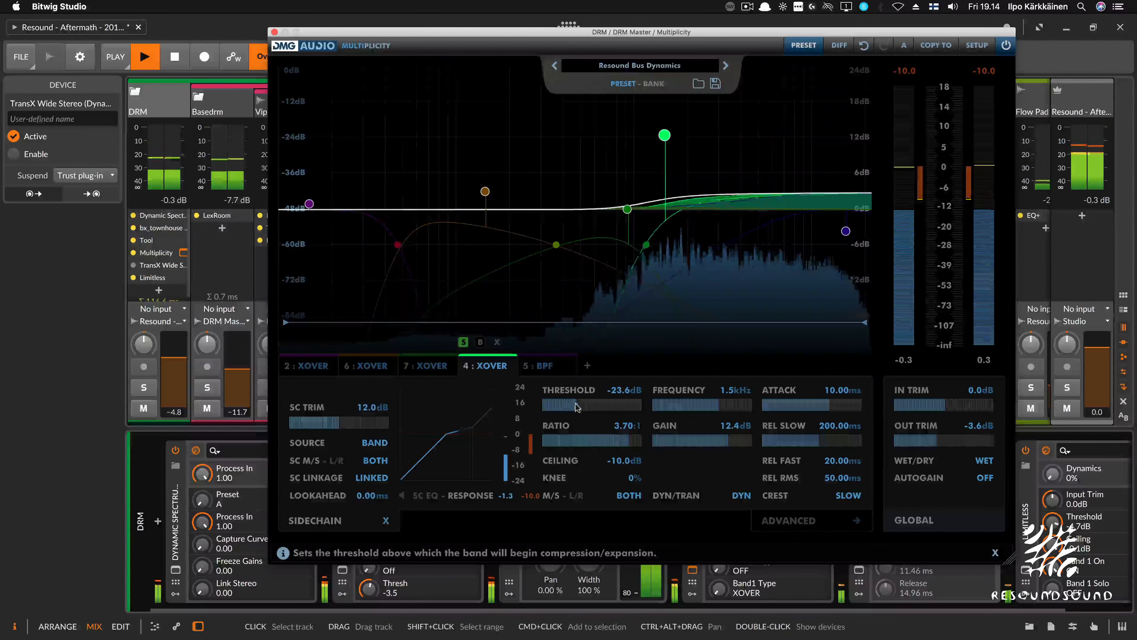
{"action": "mouse_move", "coordinate": [580, 405]}
{"action": "left_mouse_down"}
{"action": "mouse_move", "coordinate": [571, 408]}
{"action": "mouse_move", "coordinate": [589, 409]}
{"action": "left_mouse_up"}
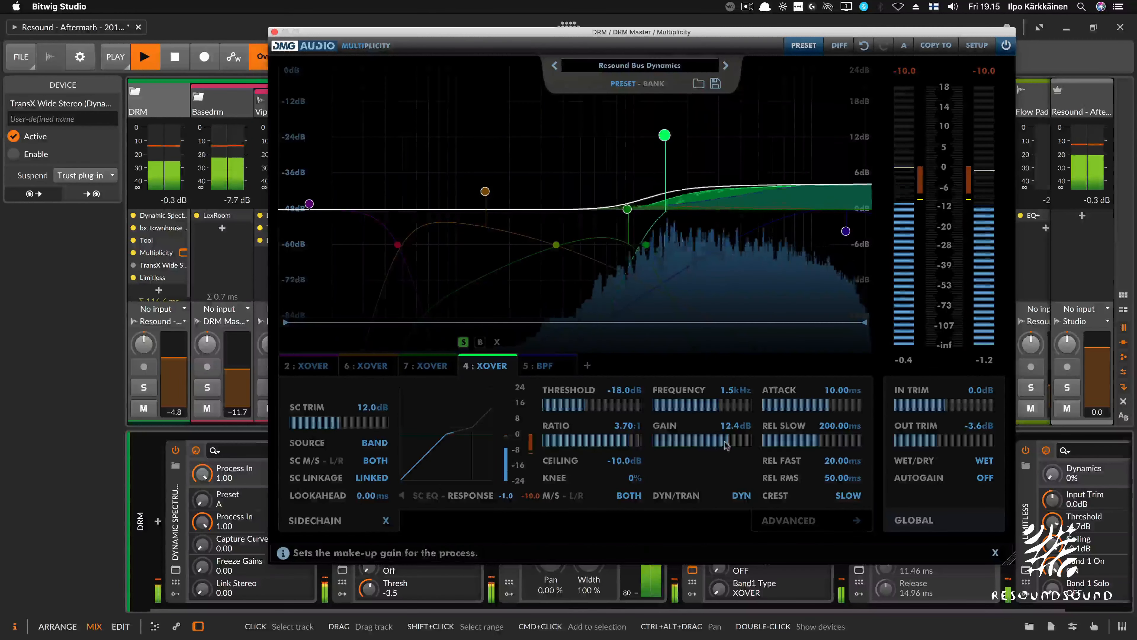
{"action": "left_click_drag", "start_coordinate": [728, 443], "coordinate": [724, 443]}
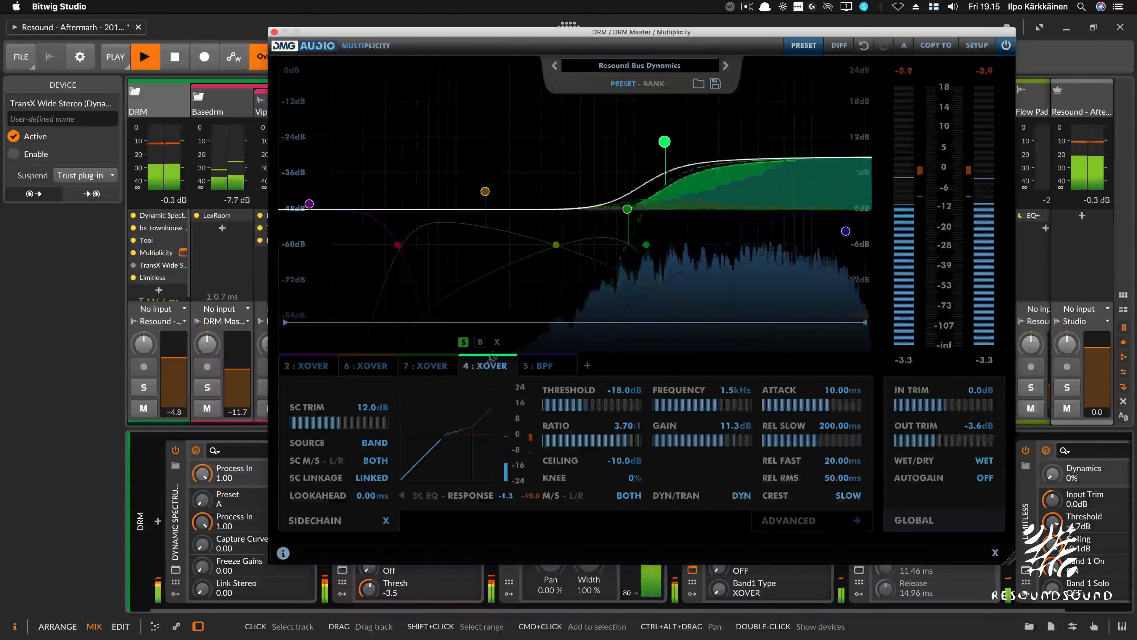
Try the TRAN behaviour on the 1.5 kHz crossover band and switch it back to DYN
{"action": "left_click", "coordinate": [741, 496]}
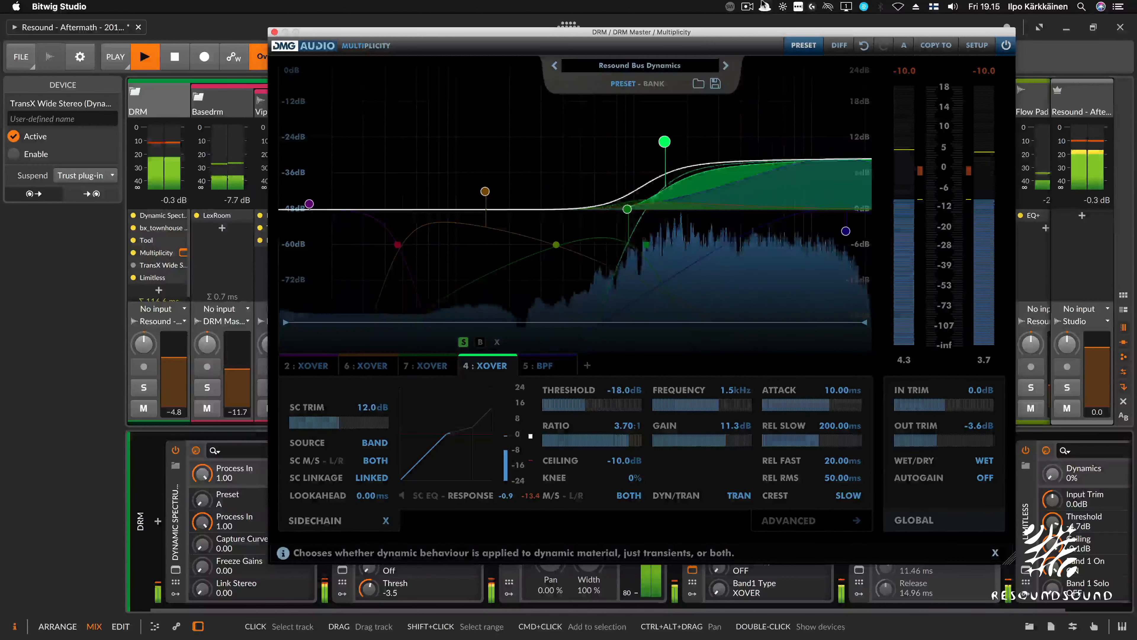
{"action": "left_click_drag", "start_coordinate": [762, 1], "coordinate": [752, 49]}
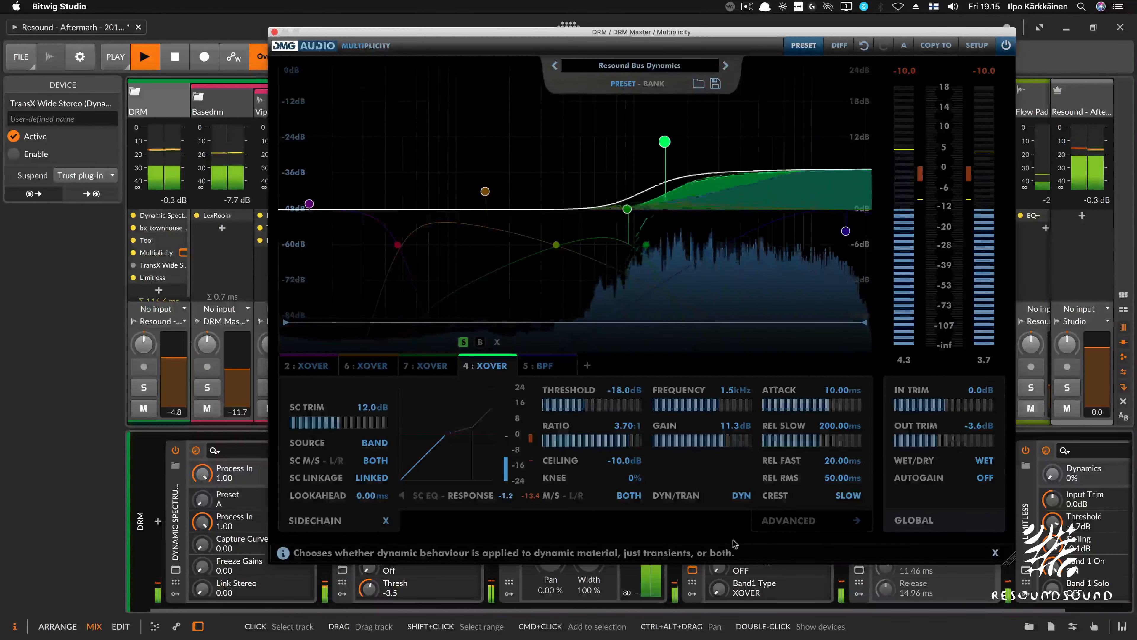
{"action": "left_click_drag", "start_coordinate": [733, 540], "coordinate": [734, 537]}
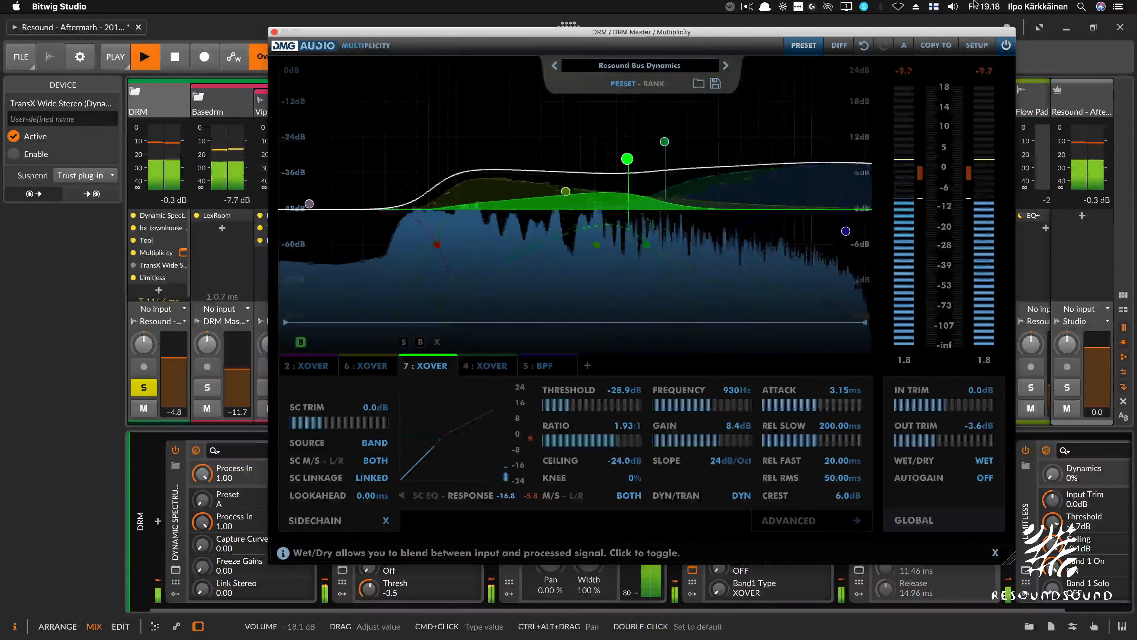
Disable Limitless on the DRM group and compare the drum bus with Multiplicity soft-bypassed and active
{"action": "left_click", "coordinate": [984, 460]}
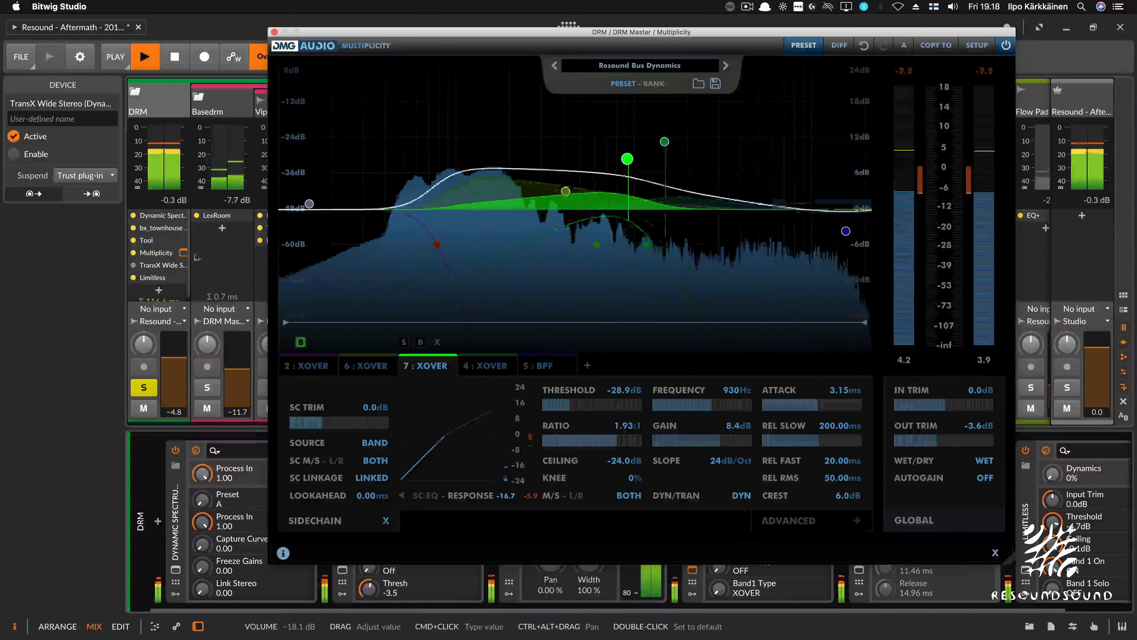
{"action": "double_click", "coordinate": [169, 277]}
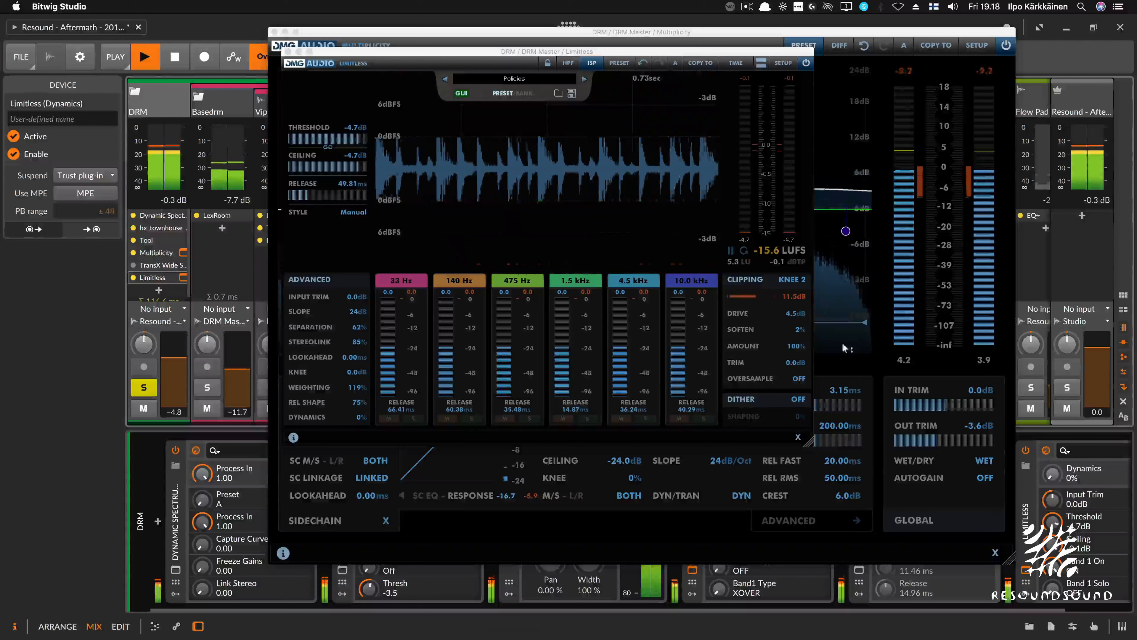
{"action": "left_click", "coordinate": [795, 298]}
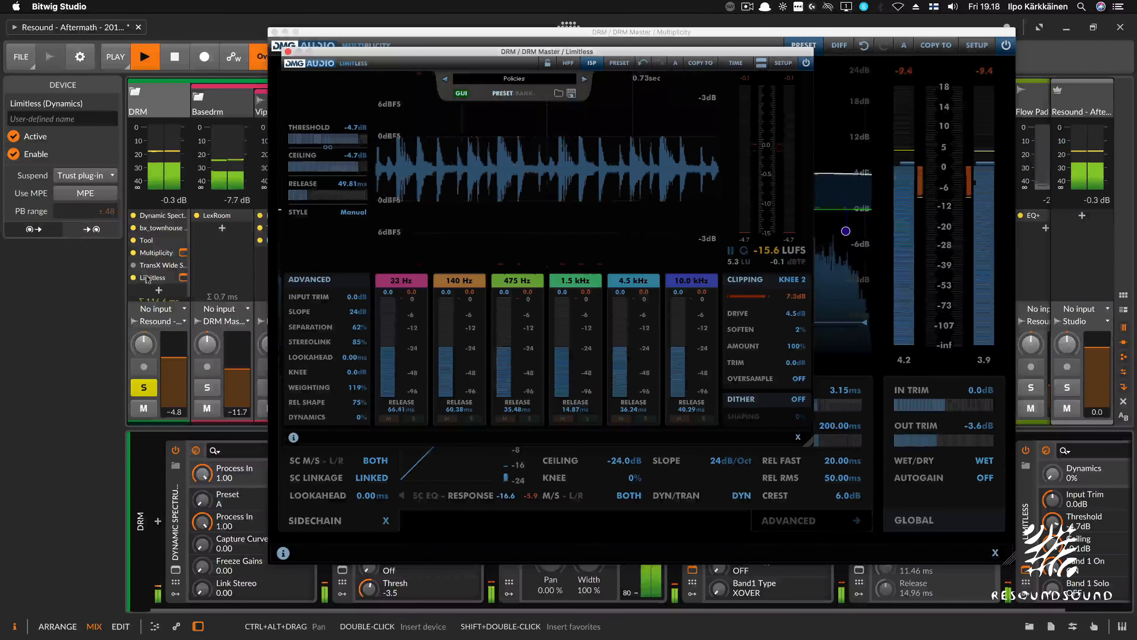
{"action": "left_click", "coordinate": [133, 278]}
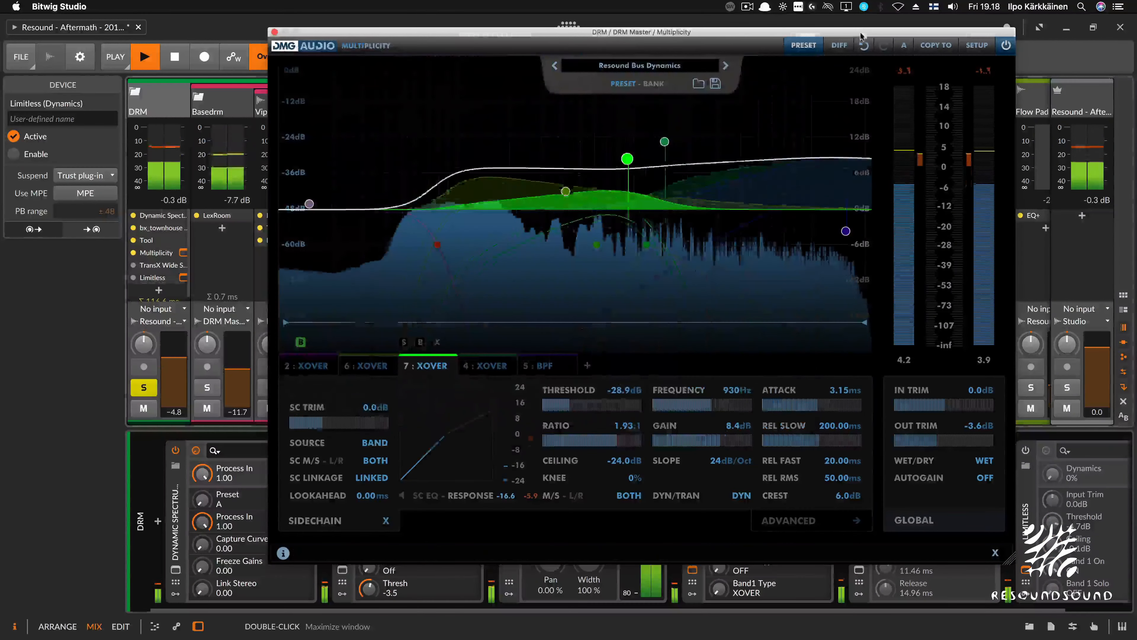
{"action": "left_click", "coordinate": [1006, 45]}
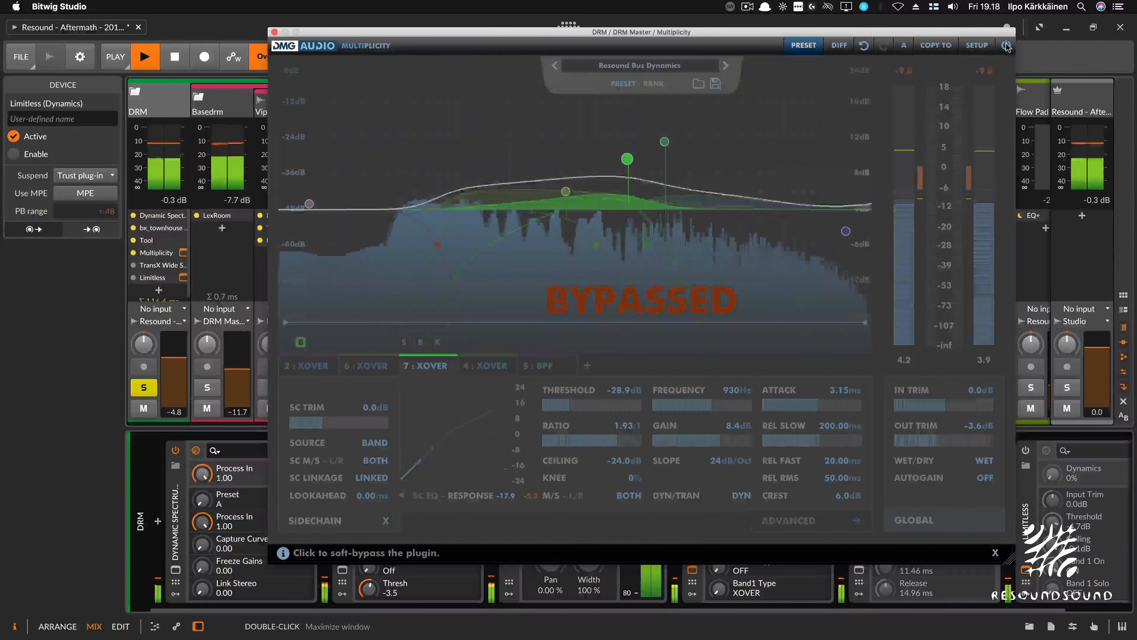
{"action": "left_click", "coordinate": [1006, 46]}
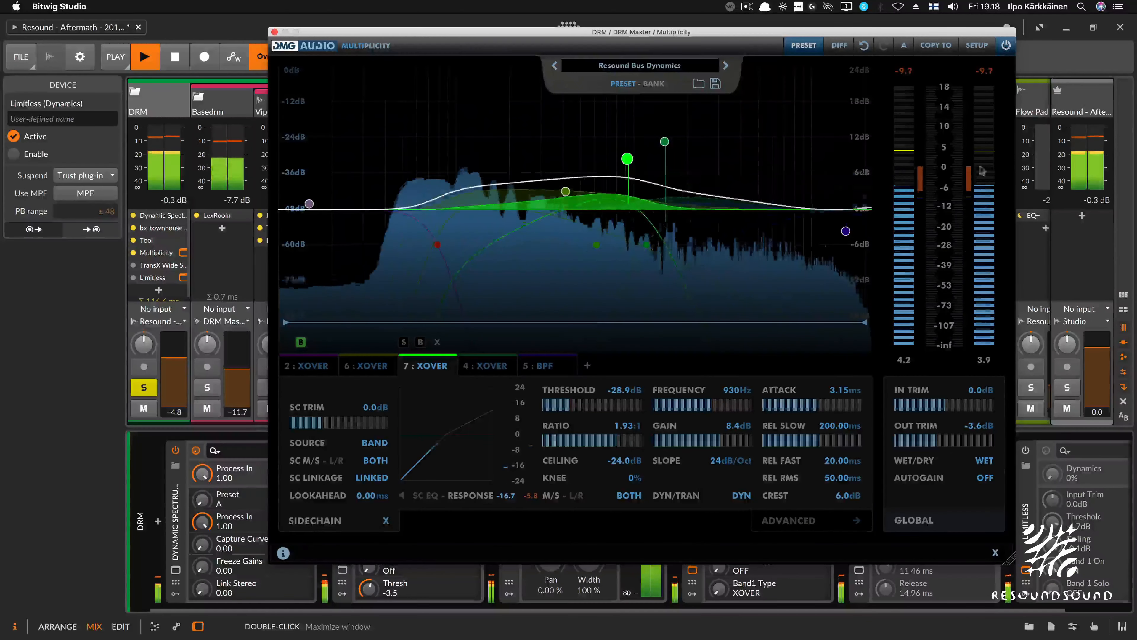
Lower Multiplicity's output trim to -6.1 dB and check the level match against the bypassed signal
{"action": "left_click_drag", "start_coordinate": [934, 441], "coordinate": [932, 440]}
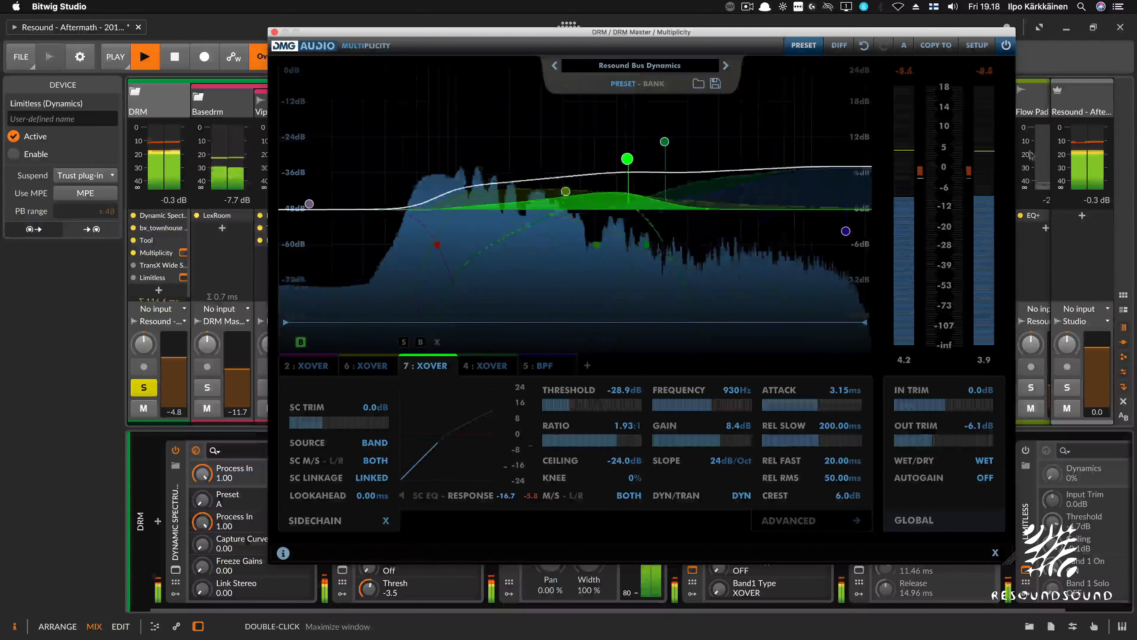
{"action": "left_click", "coordinate": [1006, 49]}
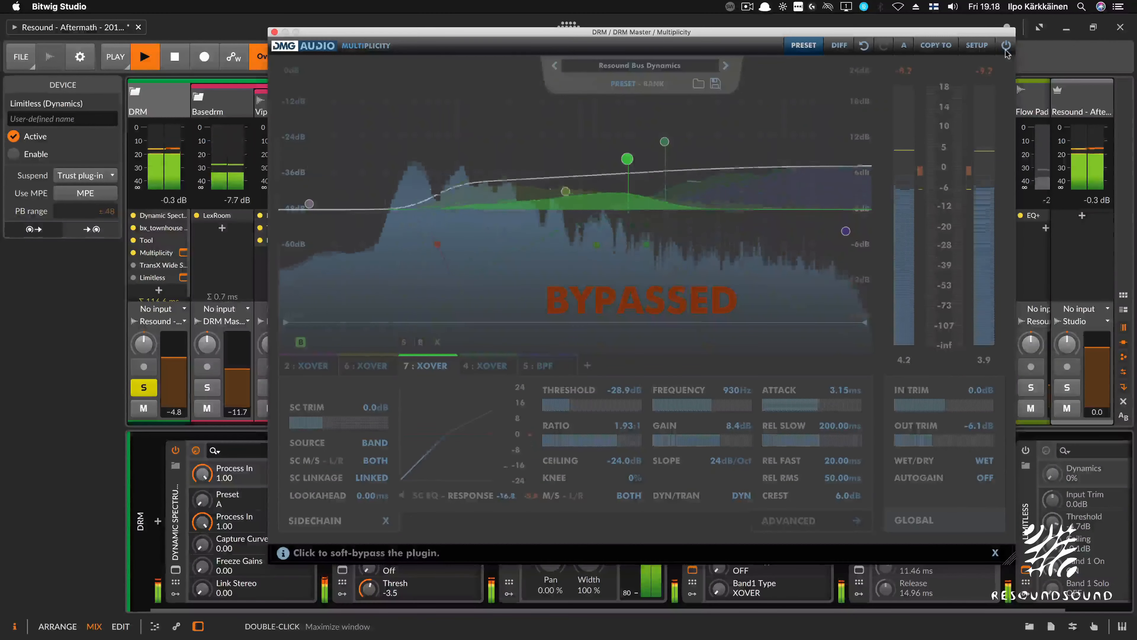
{"action": "left_click", "coordinate": [1006, 49]}
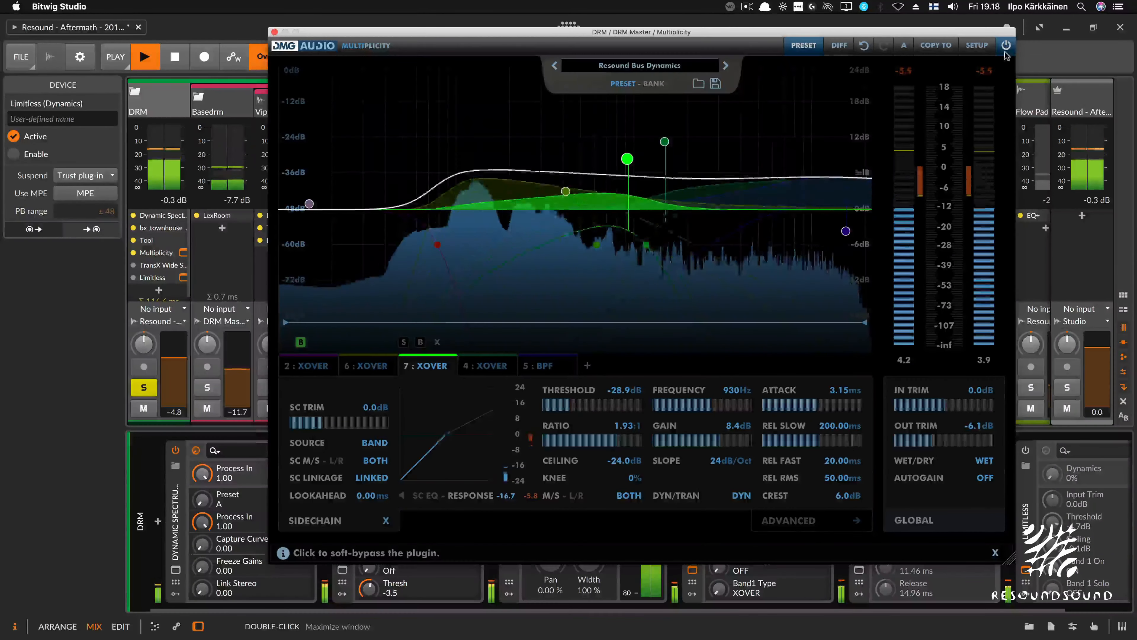
{"action": "left_click", "coordinate": [1006, 48]}
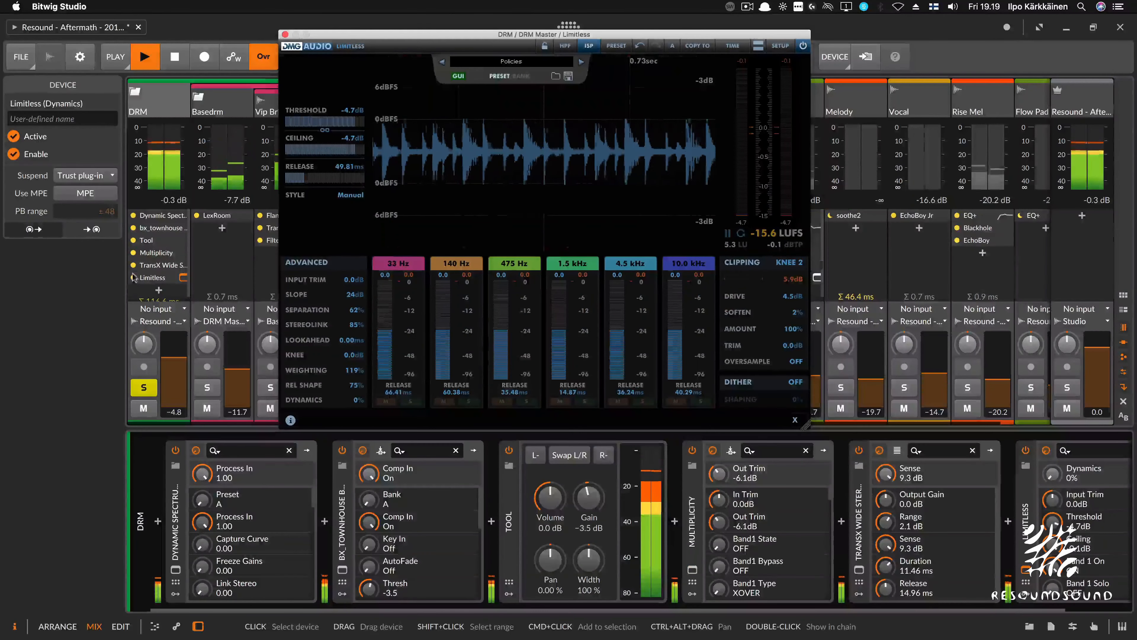
Switch Limitless off and back on to compare the drum bus with and without clipping and limiting
{"action": "left_click", "coordinate": [133, 278]}
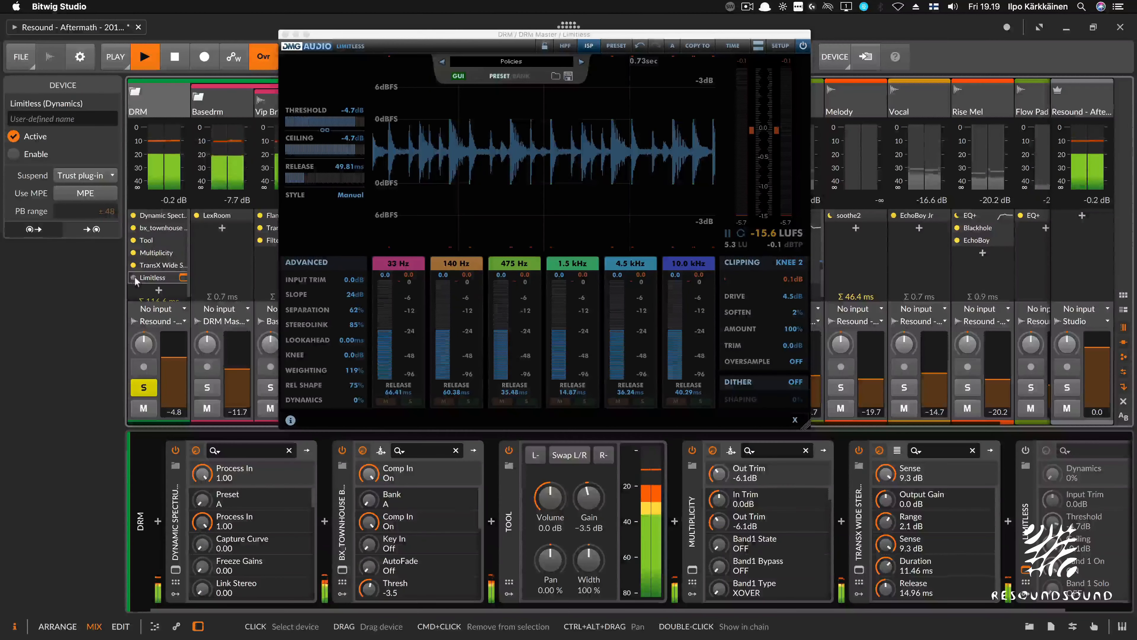
{"action": "left_click", "coordinate": [133, 278]}
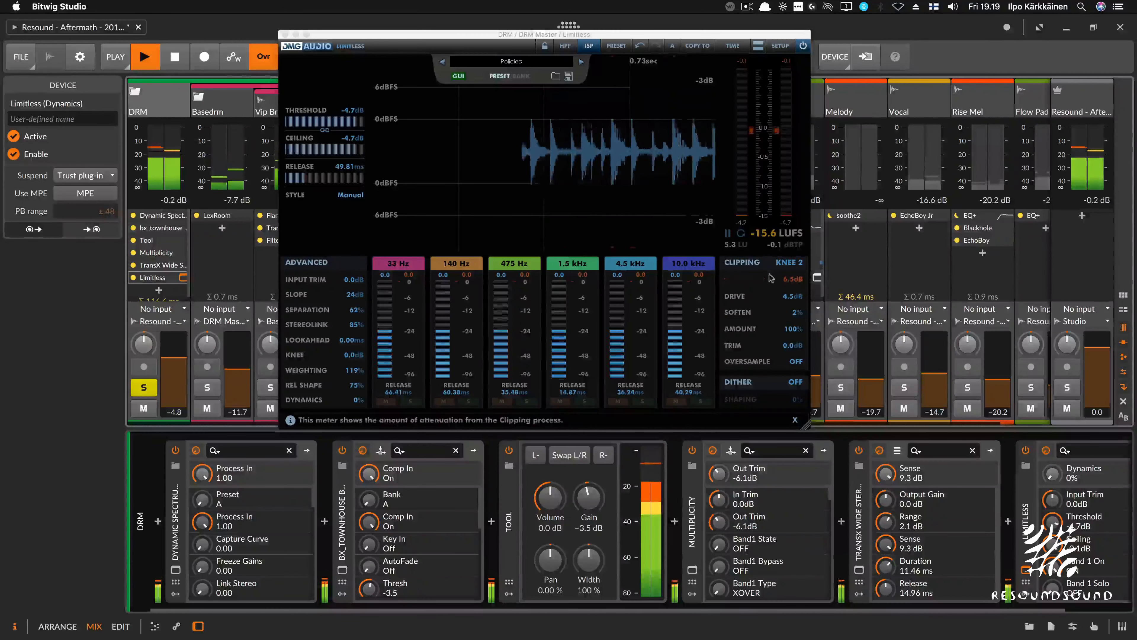
{"action": "left_click", "coordinate": [791, 282]}
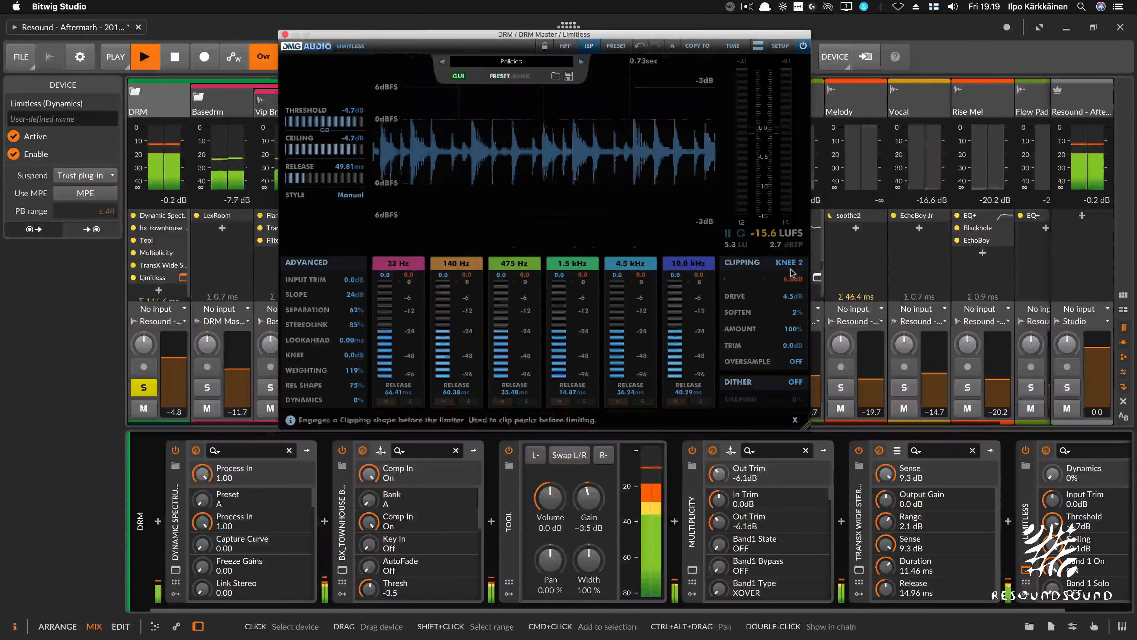
Try different amounts of clipping drive in Limitless, settling on a drive of 5.8 dB
{"action": "left_click_drag", "start_coordinate": [789, 294], "coordinate": [796, 293]}
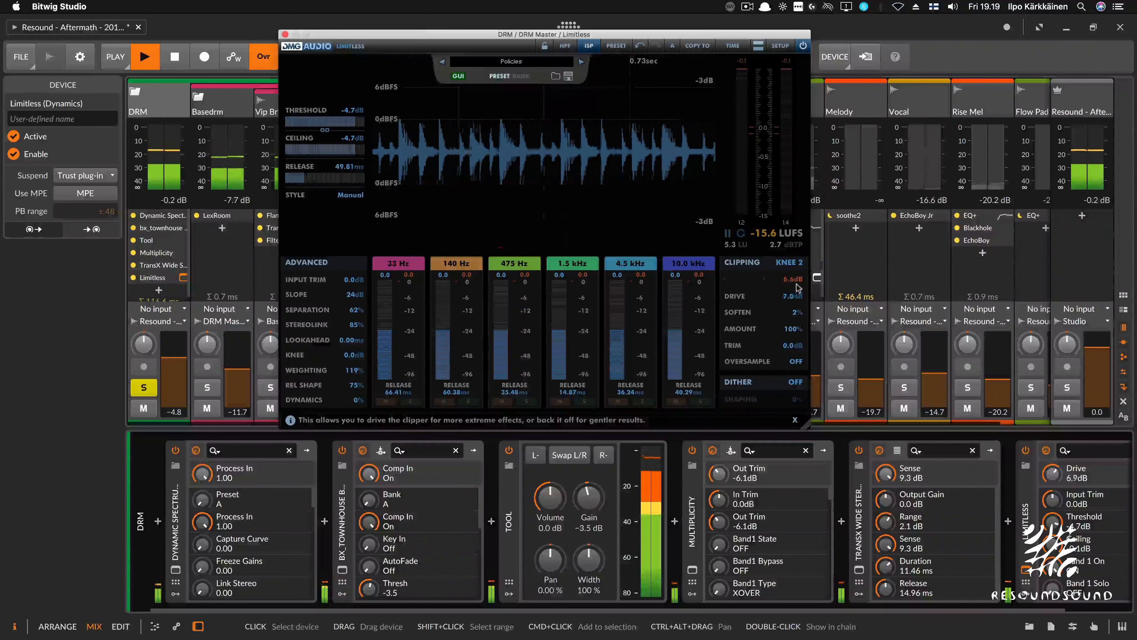
{"action": "scroll", "coordinate": [796, 288], "scroll_direction": "up", "scroll_amount": 3}
{"action": "scroll", "coordinate": [797, 285], "scroll_direction": "up", "scroll_amount": 3}
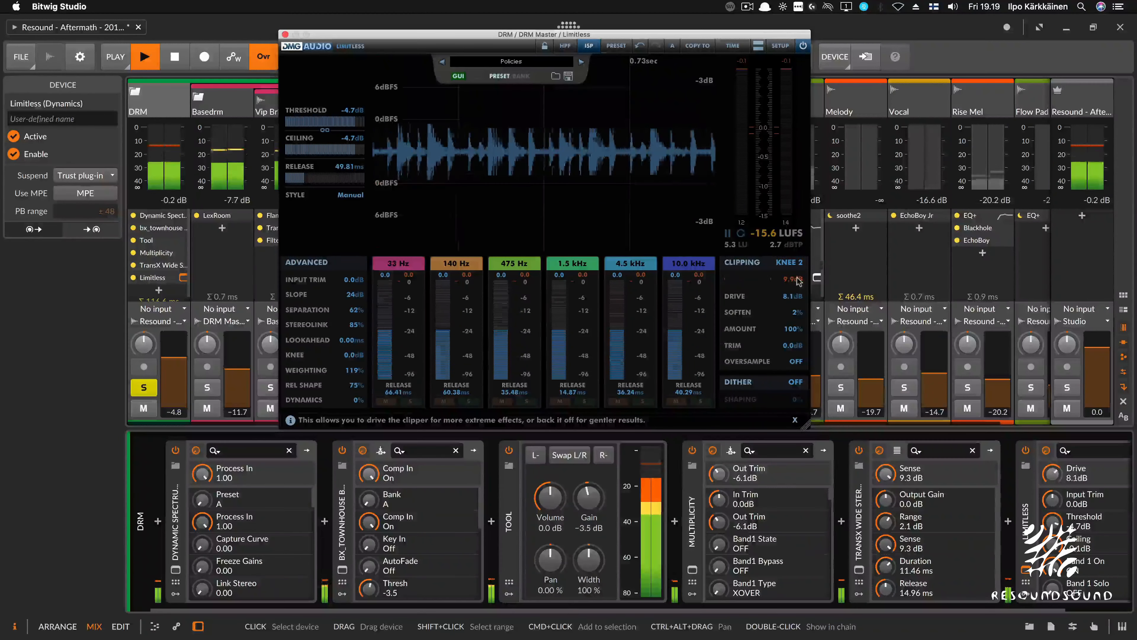
{"action": "scroll", "coordinate": [798, 278], "scroll_direction": "up", "scroll_amount": 3}
{"action": "scroll", "coordinate": [798, 277], "scroll_direction": "down", "scroll_amount": 2}
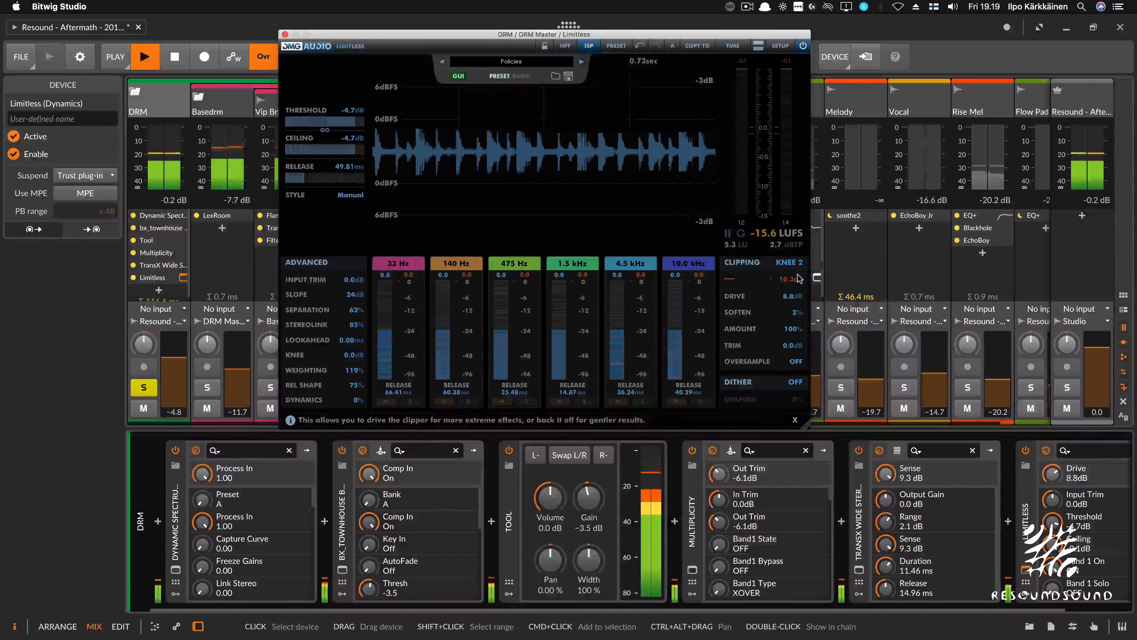
{"action": "scroll", "coordinate": [798, 279], "scroll_direction": "down", "scroll_amount": 1}
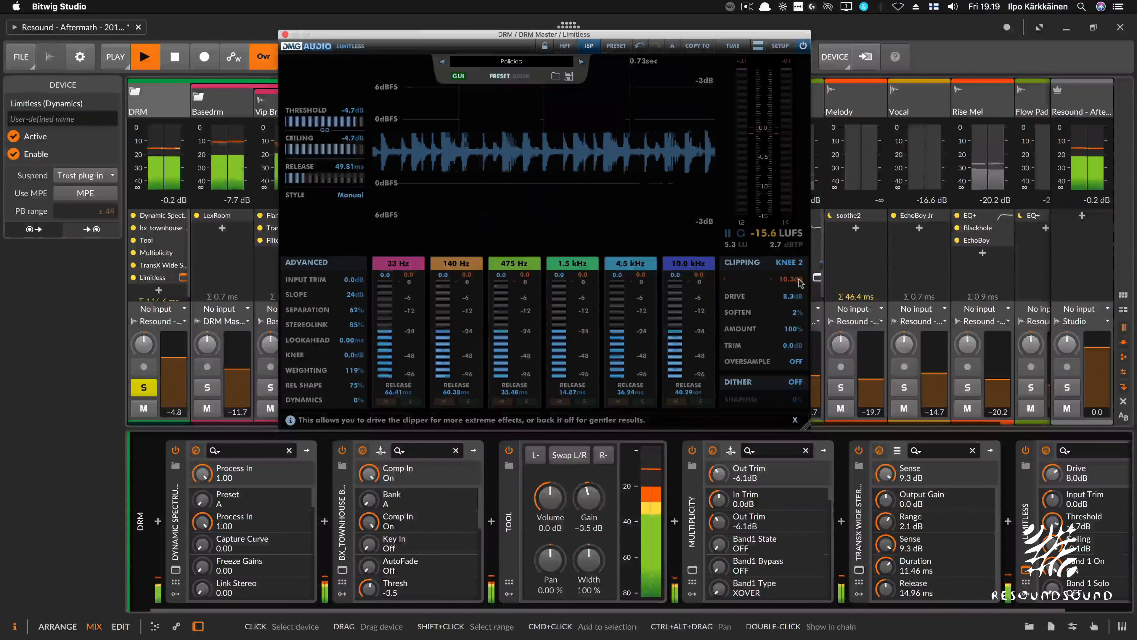
{"action": "left_click_drag", "start_coordinate": [799, 279], "coordinate": [800, 288]}
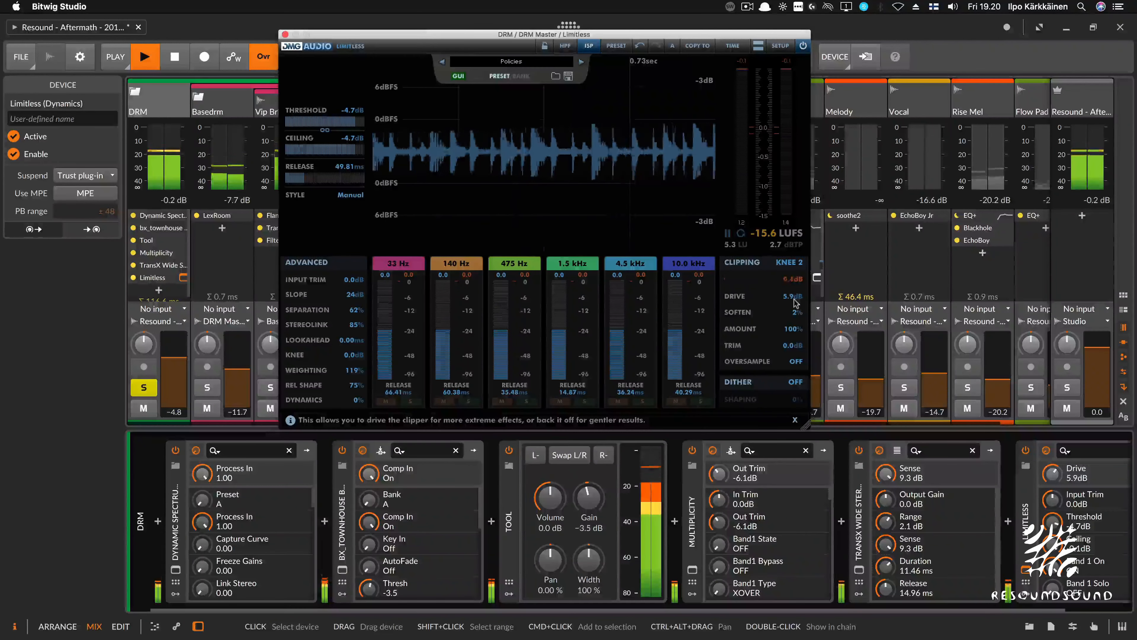
{"action": "scroll", "coordinate": [796, 296], "scroll_direction": "up", "scroll_amount": 1}
{"action": "scroll", "coordinate": [796, 298], "scroll_direction": "down", "scroll_amount": 1}
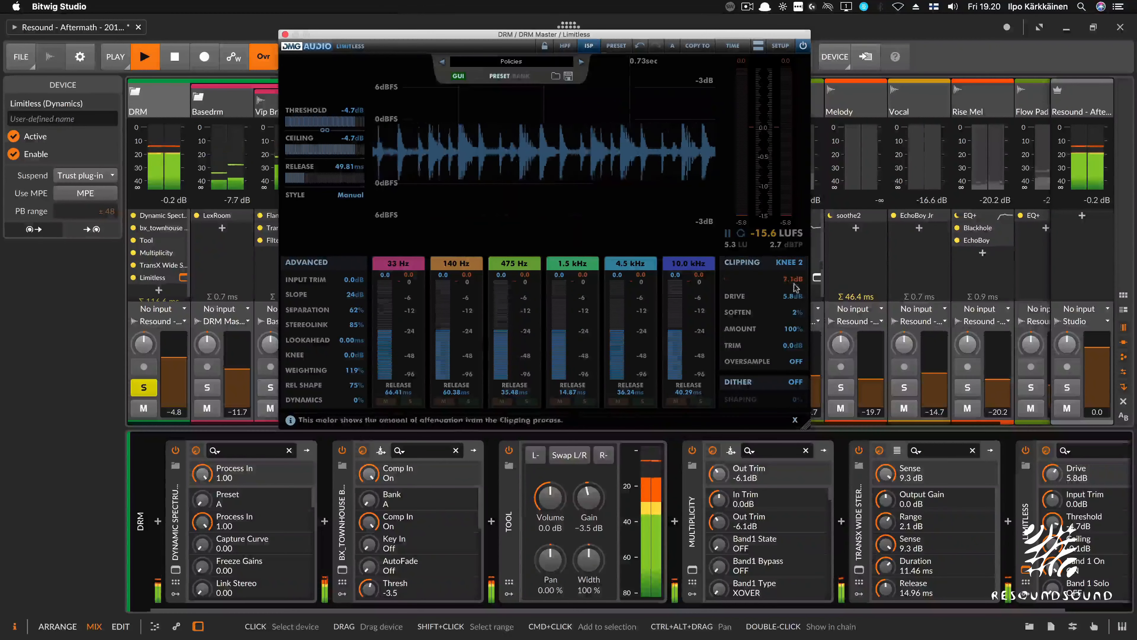
Lower the linked threshold and ceiling in Limitless to -6.6 dB
{"action": "left_click_drag", "start_coordinate": [353, 121], "coordinate": [342, 122]}
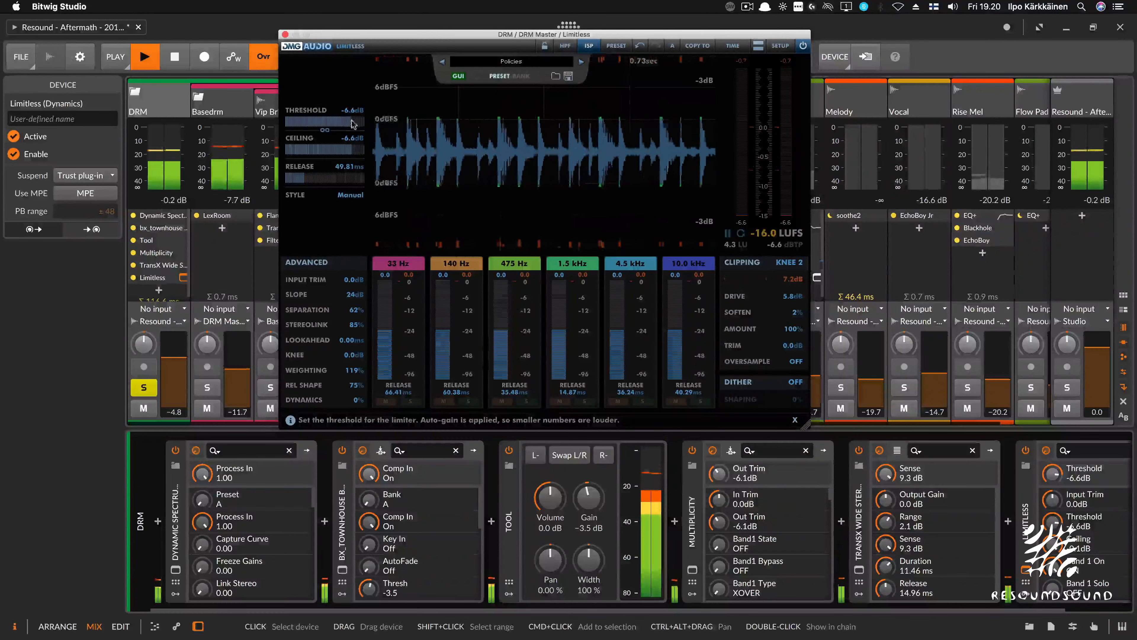
{"action": "left_click_drag", "start_coordinate": [353, 121], "coordinate": [355, 121]}
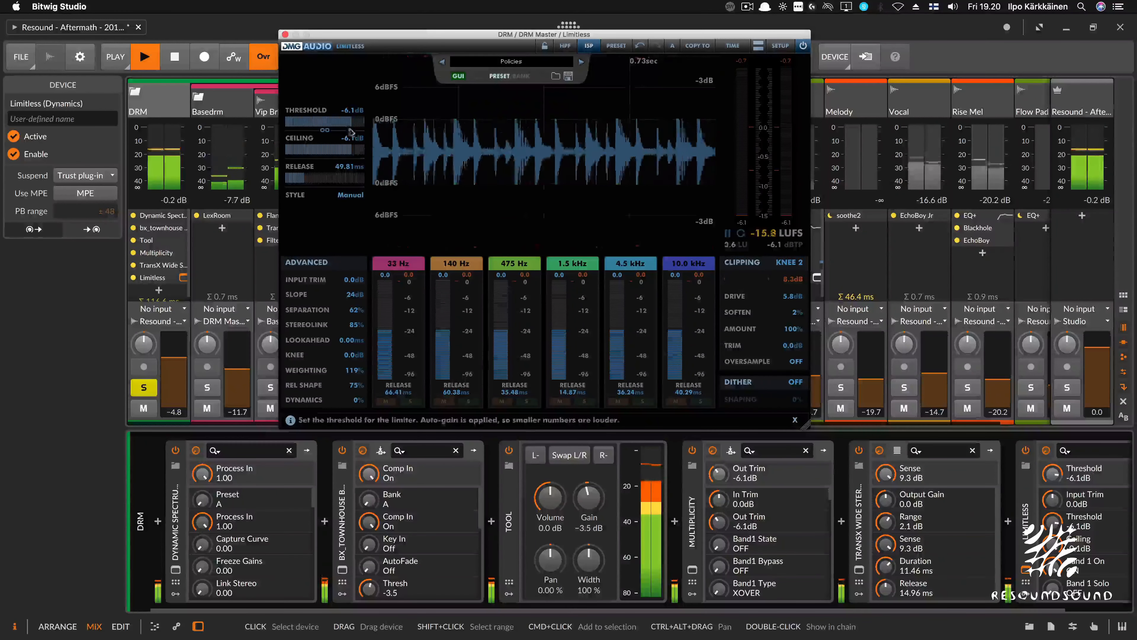
{"action": "scroll", "coordinate": [348, 128], "scroll_direction": "down", "scroll_amount": 1}
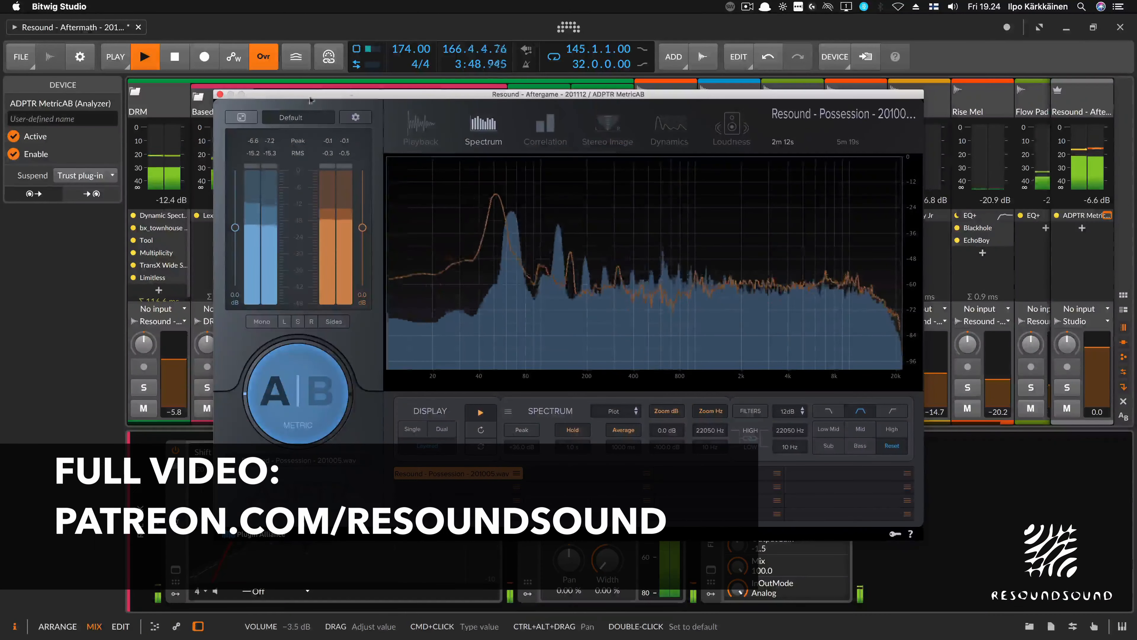
Close the MetricAB window and select all DRM group devices from Dynamic Spectrum Mapper through Limitless
{"action": "left_click", "coordinate": [219, 94]}
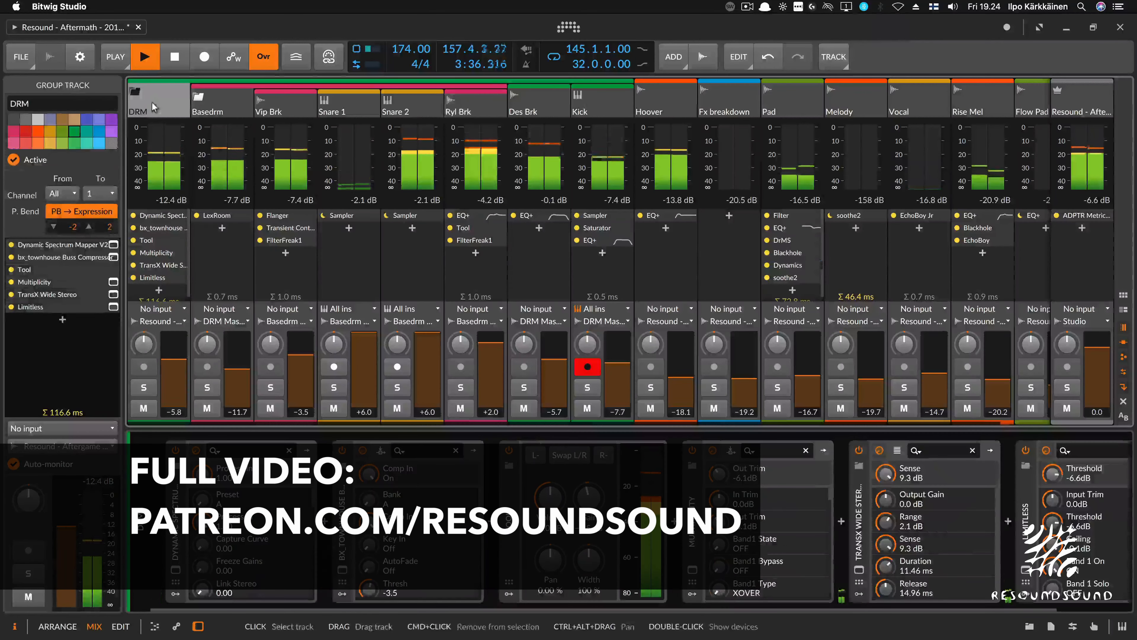
{"action": "left_click", "coordinate": [148, 293]}
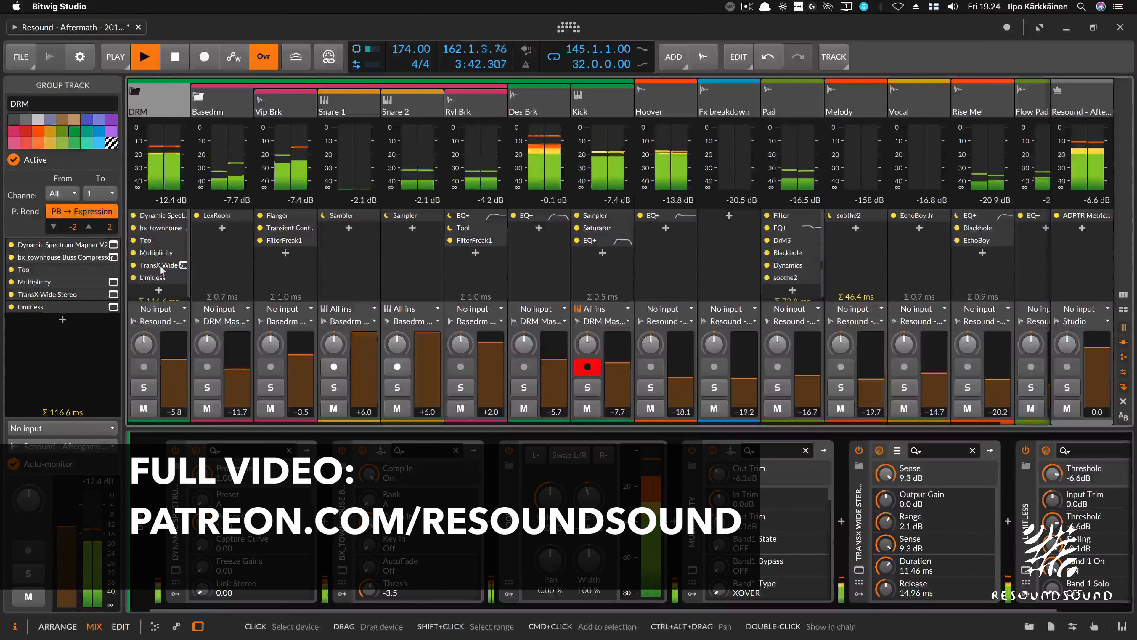
{"action": "left_click", "coordinate": [162, 279]}
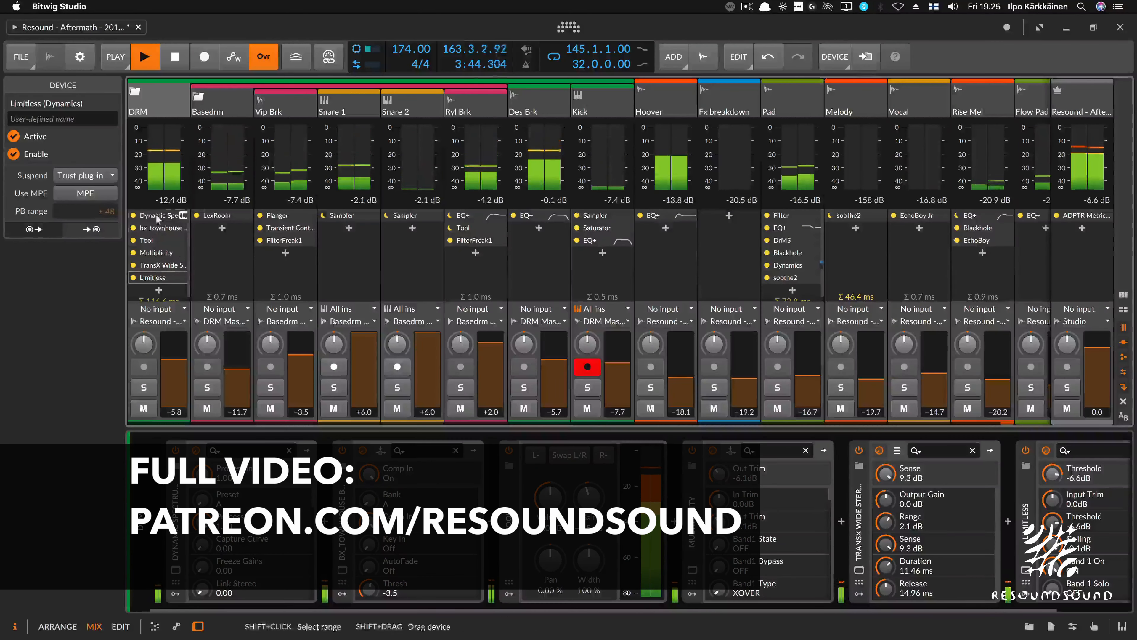
{"action": "left_click", "coordinate": [160, 215], "text": "shift"}
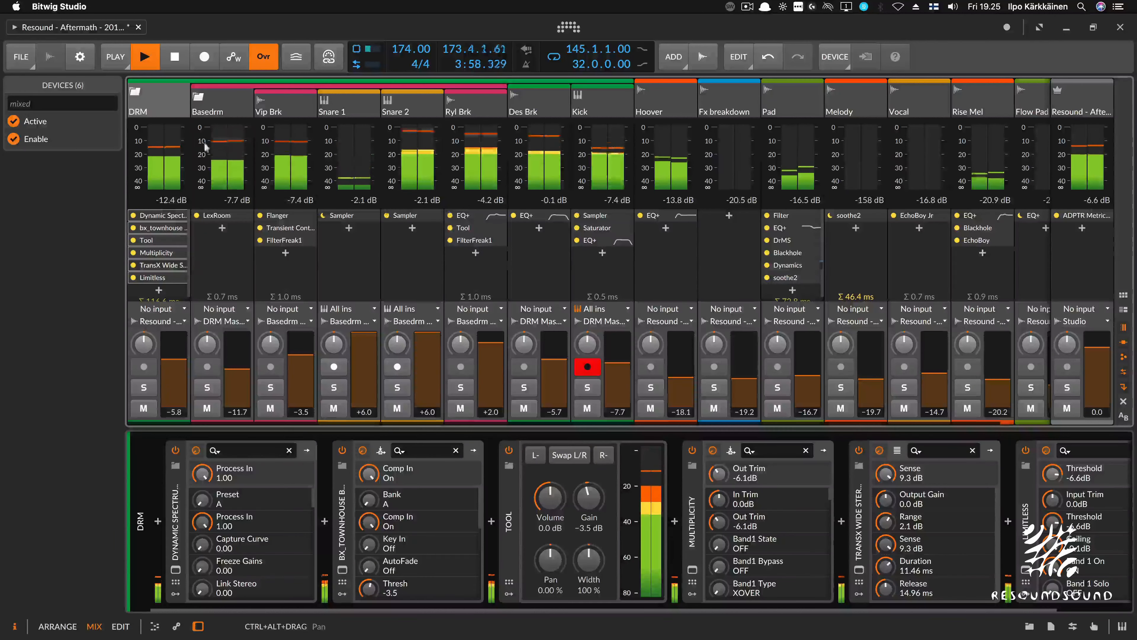
Look through the DRM, Basedrm and Vip Brk tracks and collapse the Basedrm group in the mixer
{"action": "left_click", "coordinate": [165, 110]}
{"action": "left_click", "coordinate": [224, 108]}
{"action": "left_click", "coordinate": [289, 109]}
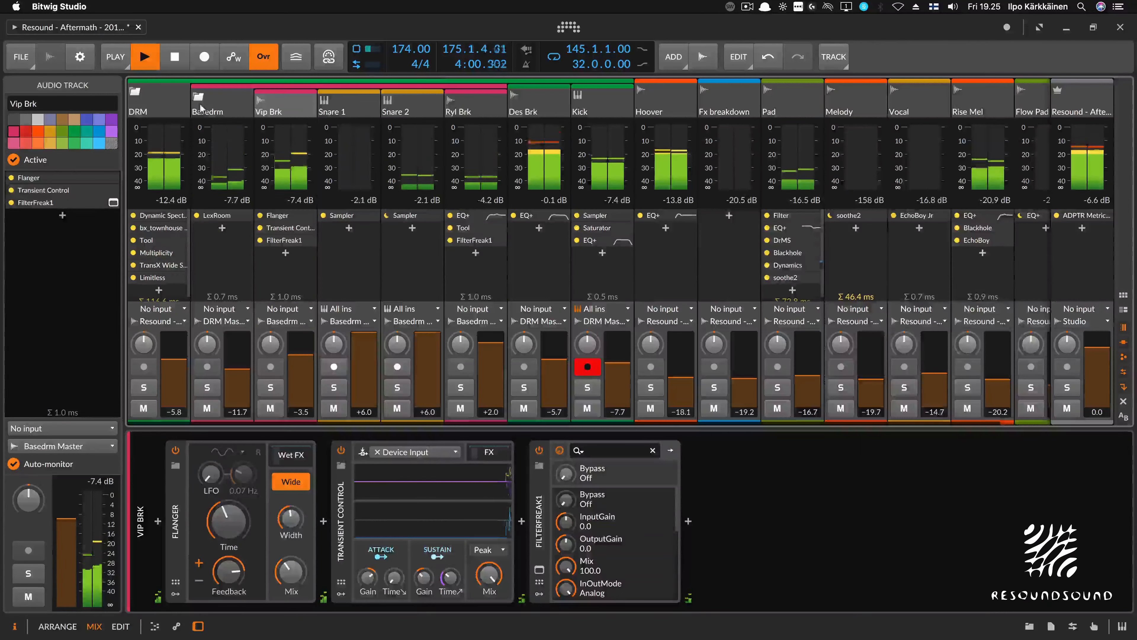
{"action": "left_click", "coordinate": [199, 97]}
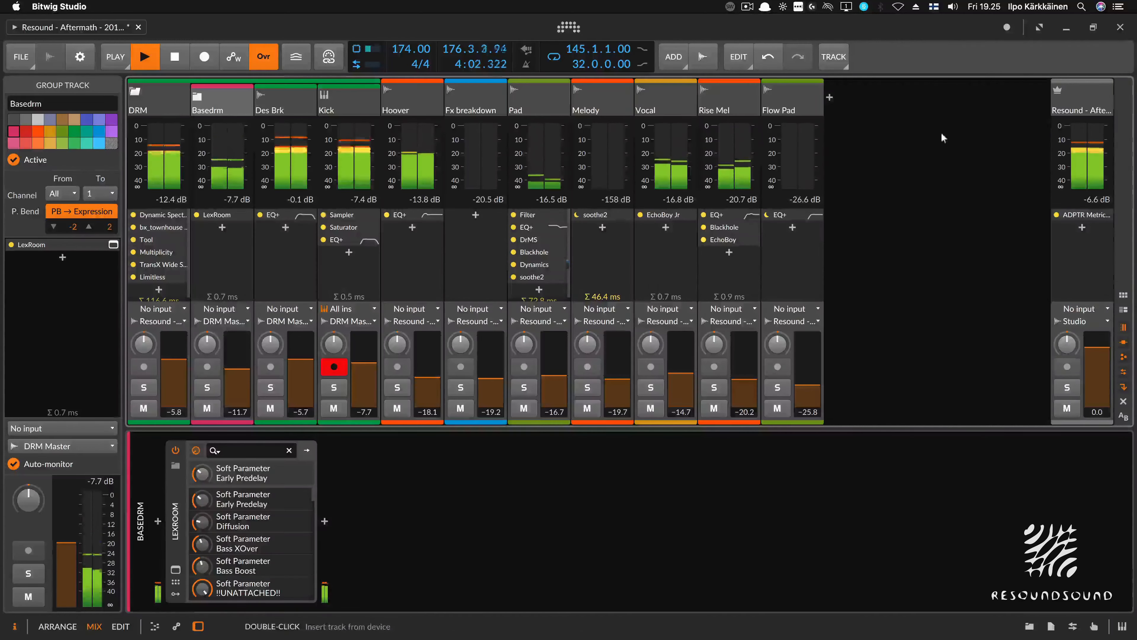